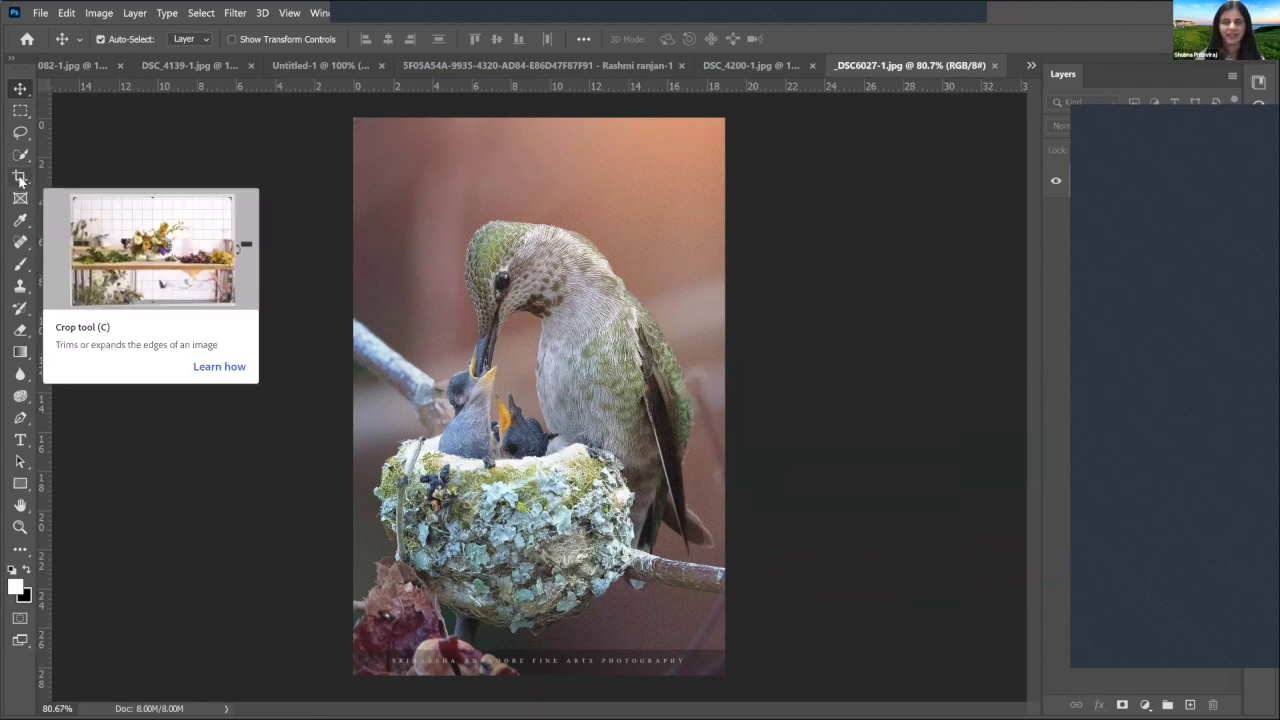
- Activate the Crop tool on the hummingbird photo and choose the Front Image crop preset
{"action": "left_click", "coordinate": [20, 178]}
{"action": "left_click", "coordinate": [20, 178]}
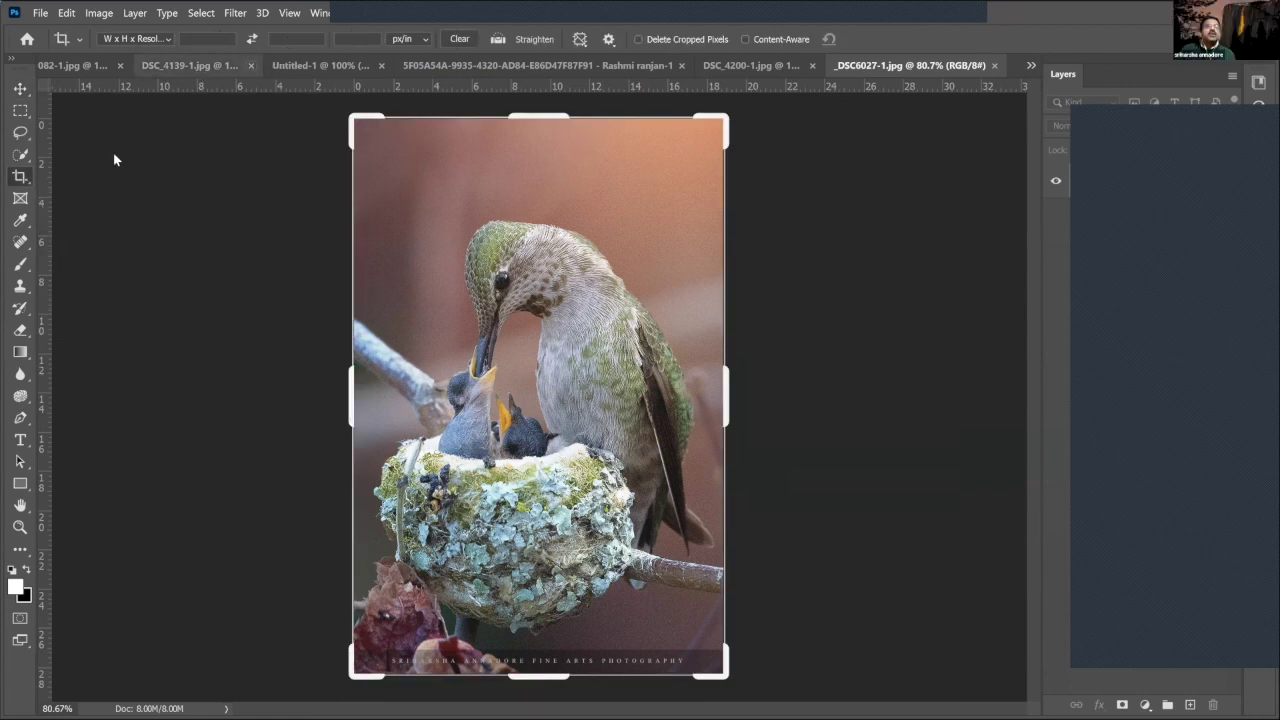
{"action": "key", "text": "i"}
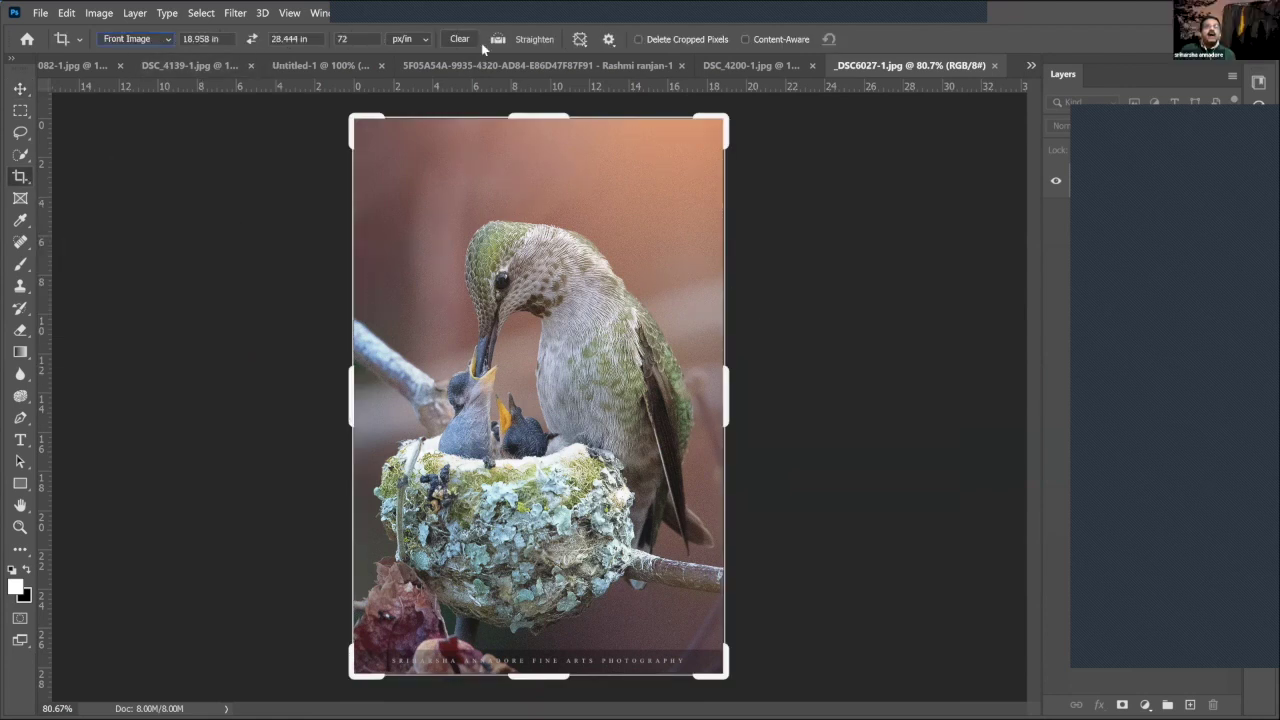
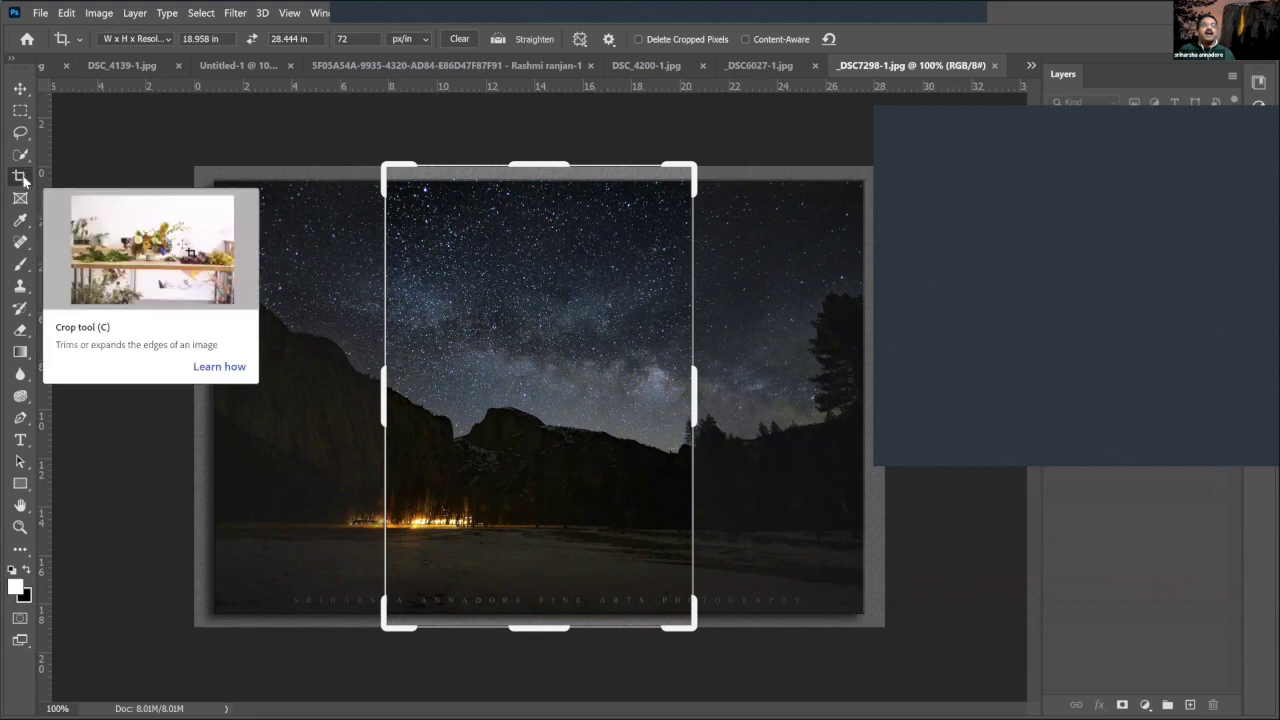
- Choose the Front Image crop preset for the starry night landscape photo
{"action": "left_click", "coordinate": [152, 42]}
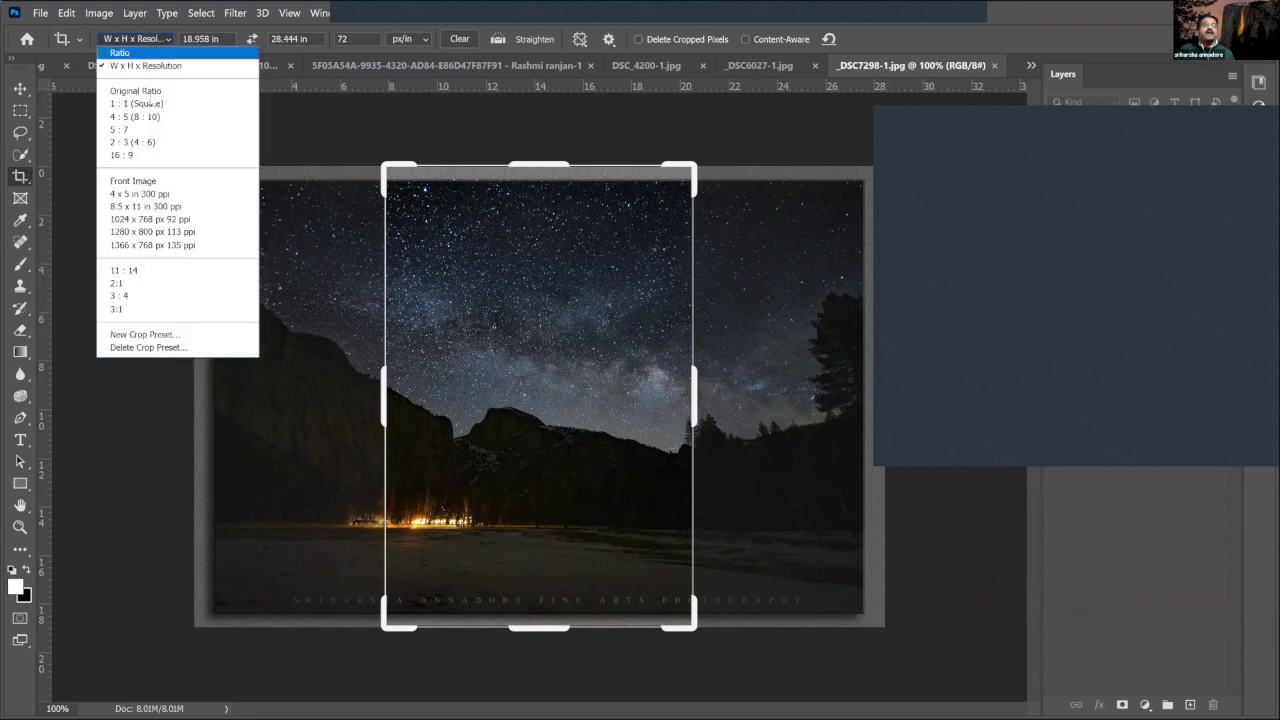
{"action": "left_click", "coordinate": [130, 177]}
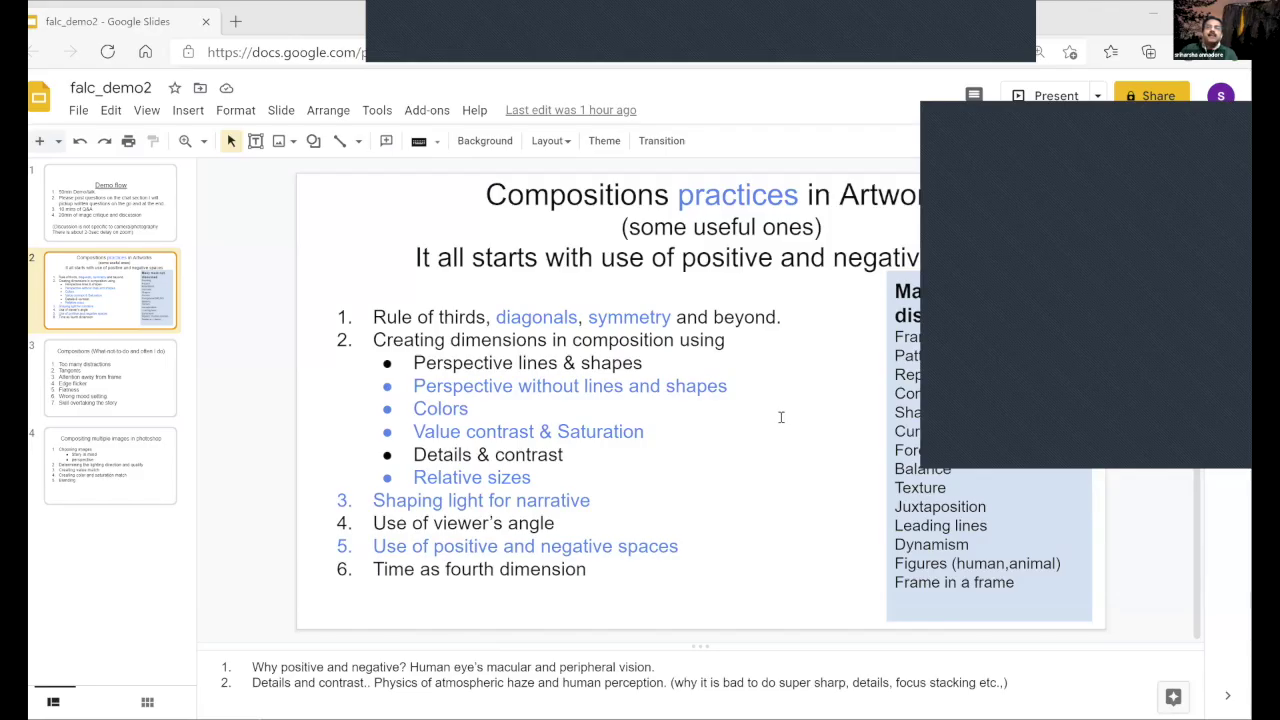
{"action": "scroll", "coordinate": [781, 417], "scroll_direction": "up", "scroll_amount": 1}
{"action": "left_click", "coordinate": [781, 417]}
{"action": "left_click", "coordinate": [1167, 648]}
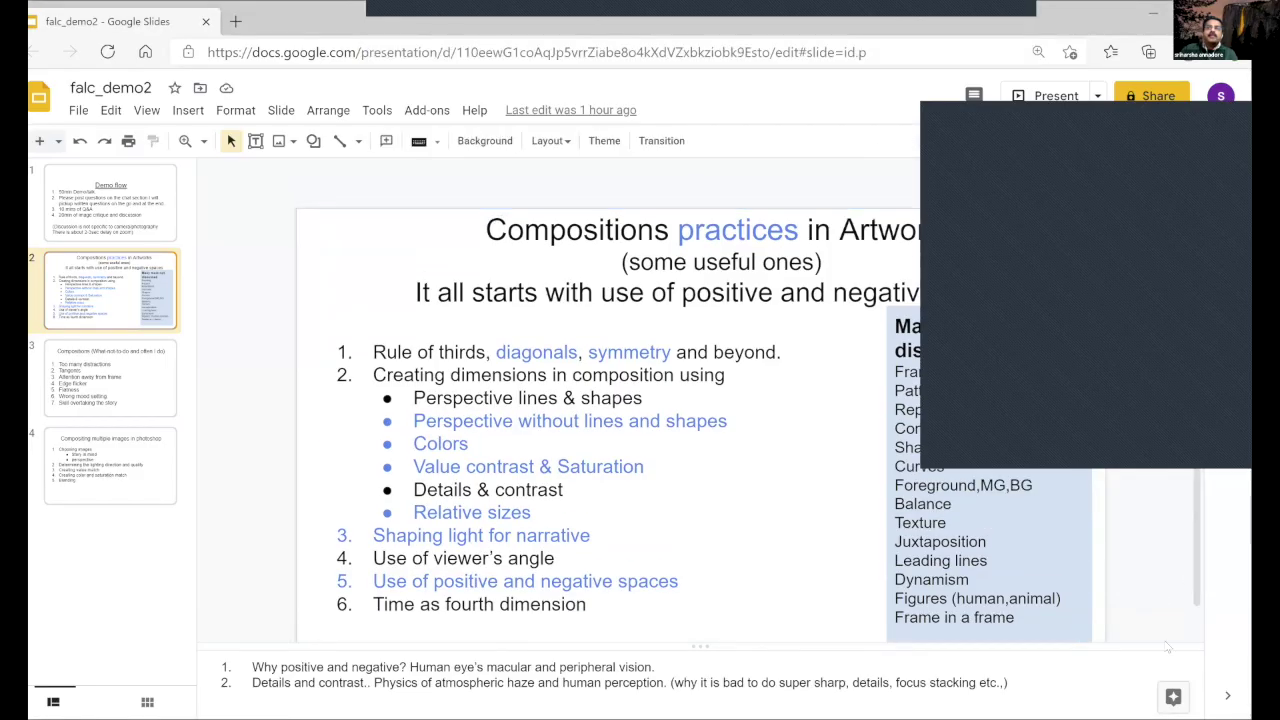
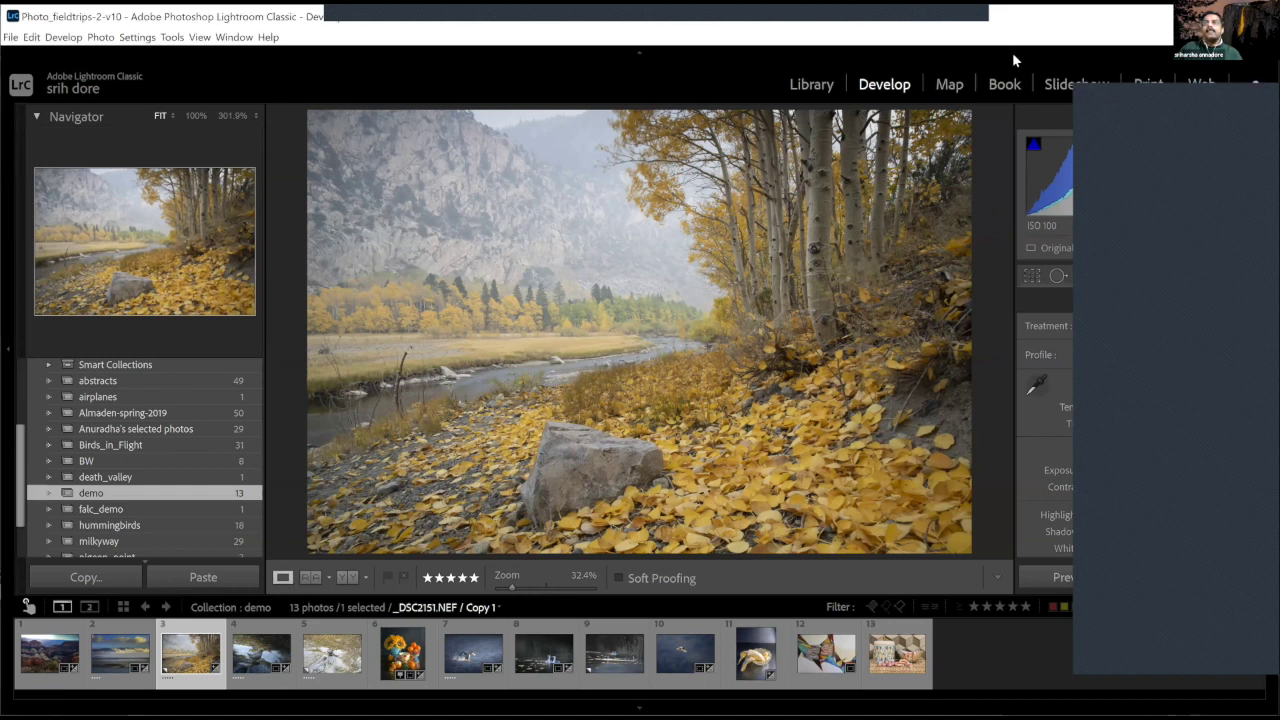
- Start cropping the autumn river photo, tighten the frame, set its aspect to 2 x 3 / 4 x 6 and enlarge the frame slightly
{"action": "left_click", "coordinate": [1032, 276]}
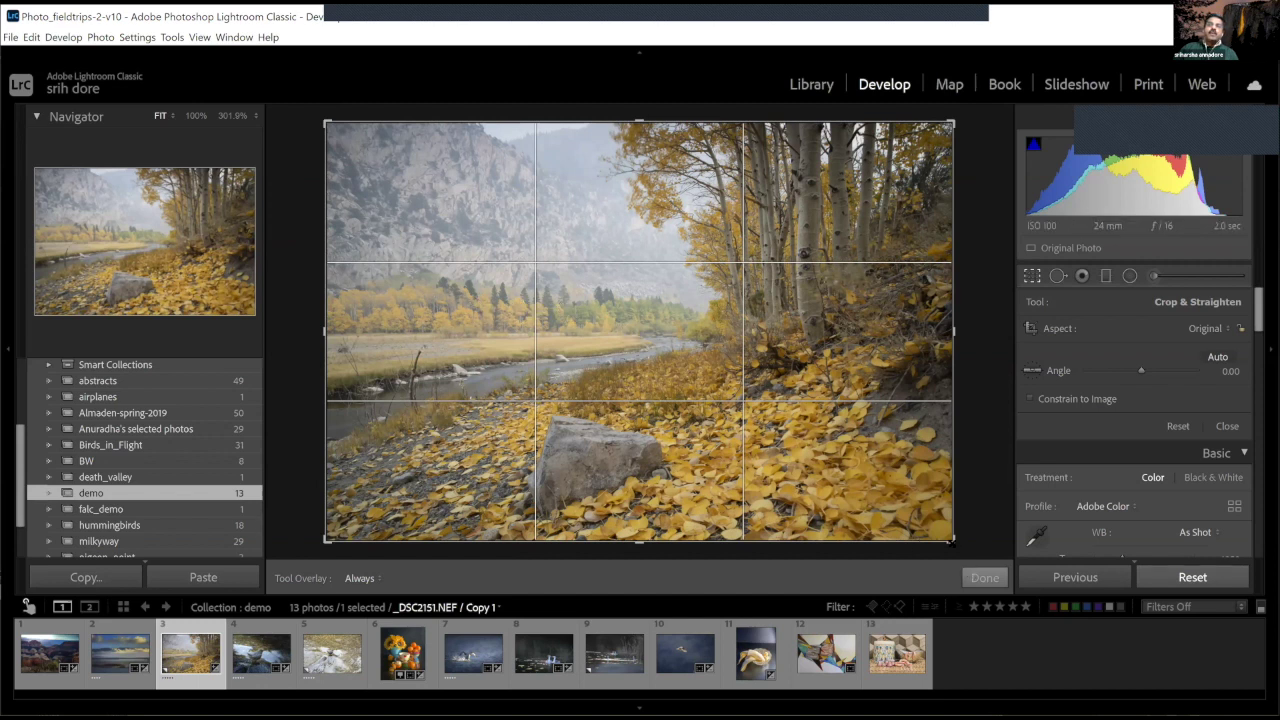
{"action": "left_click_drag", "start_coordinate": [950, 539], "coordinate": [899, 490]}
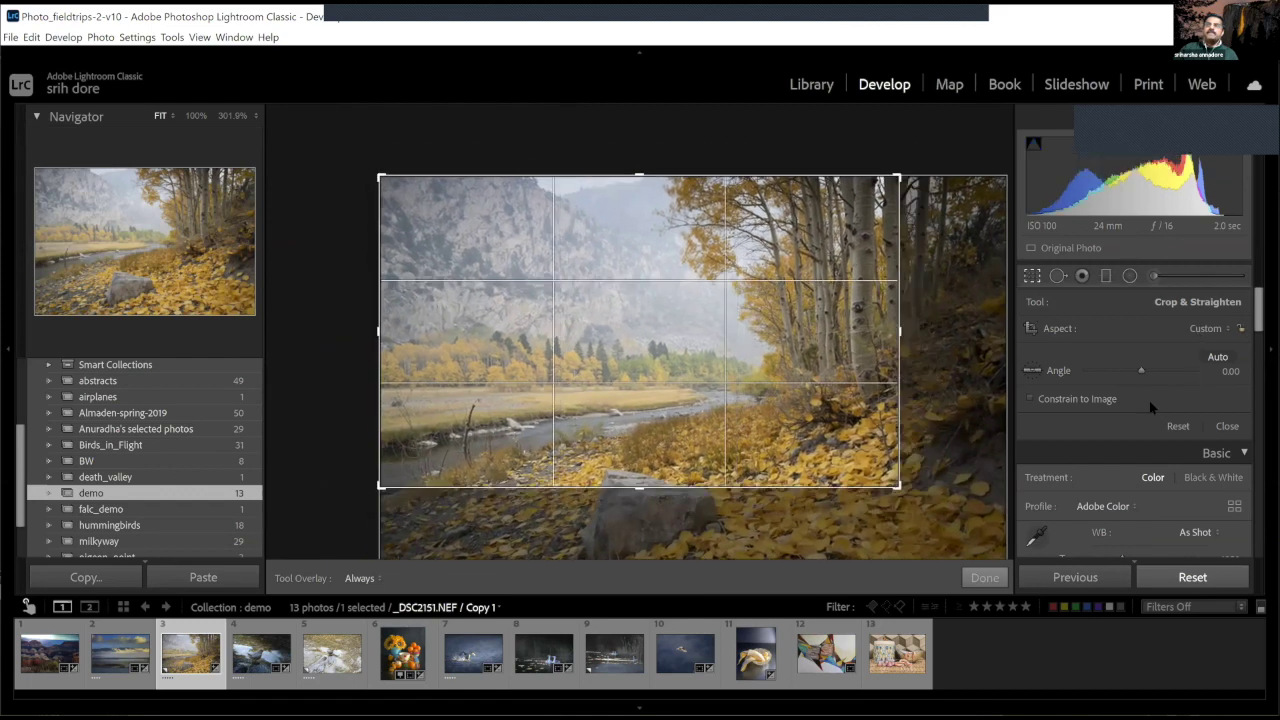
{"action": "left_click", "coordinate": [1205, 328]}
{"action": "left_click", "coordinate": [1100, 534]}
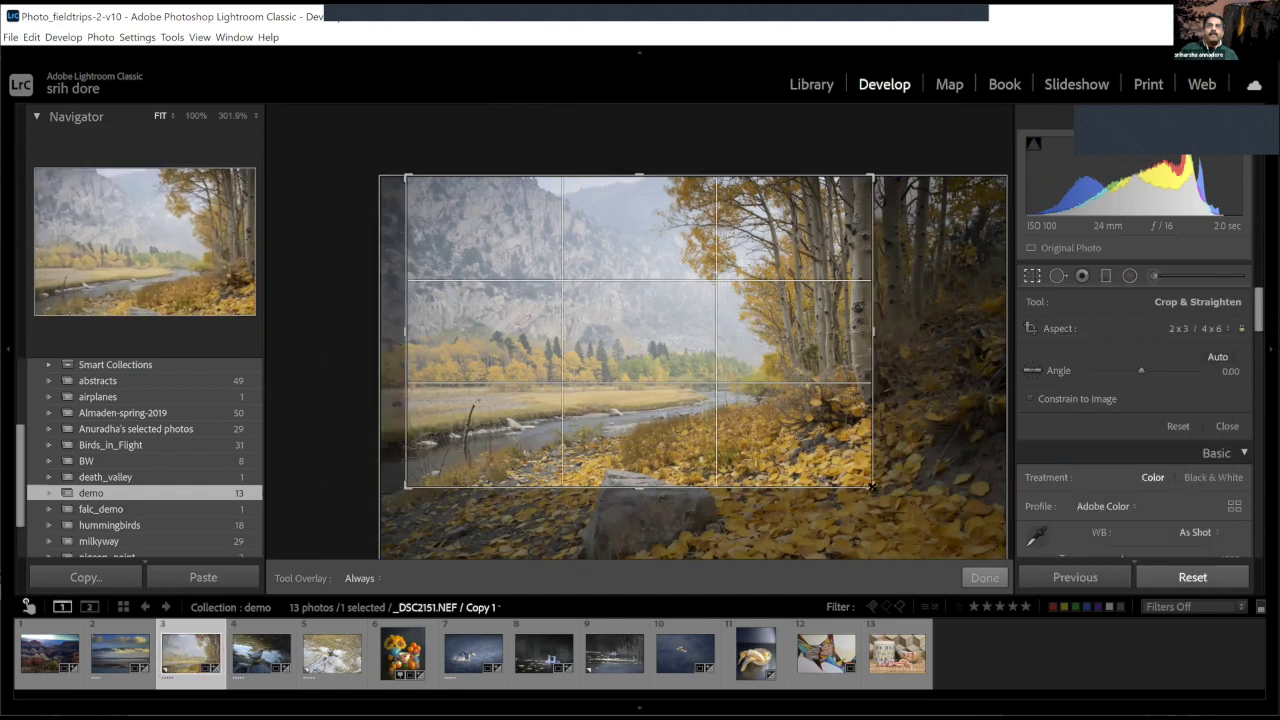
{"action": "left_click_drag", "start_coordinate": [872, 487], "coordinate": [900, 505]}
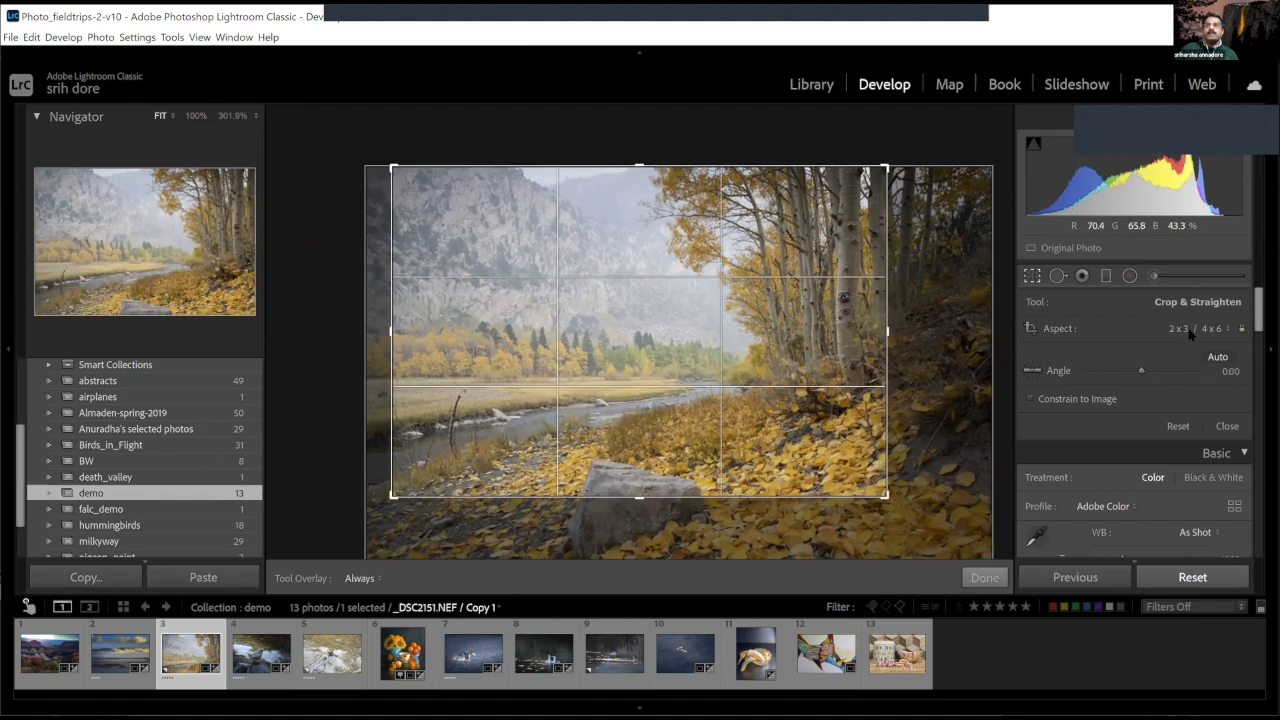
- Crop the autumn river photo to a 16 x 9 aspect, reframed so only the top of the foreground rock remains
{"action": "left_click", "coordinate": [1205, 328]}
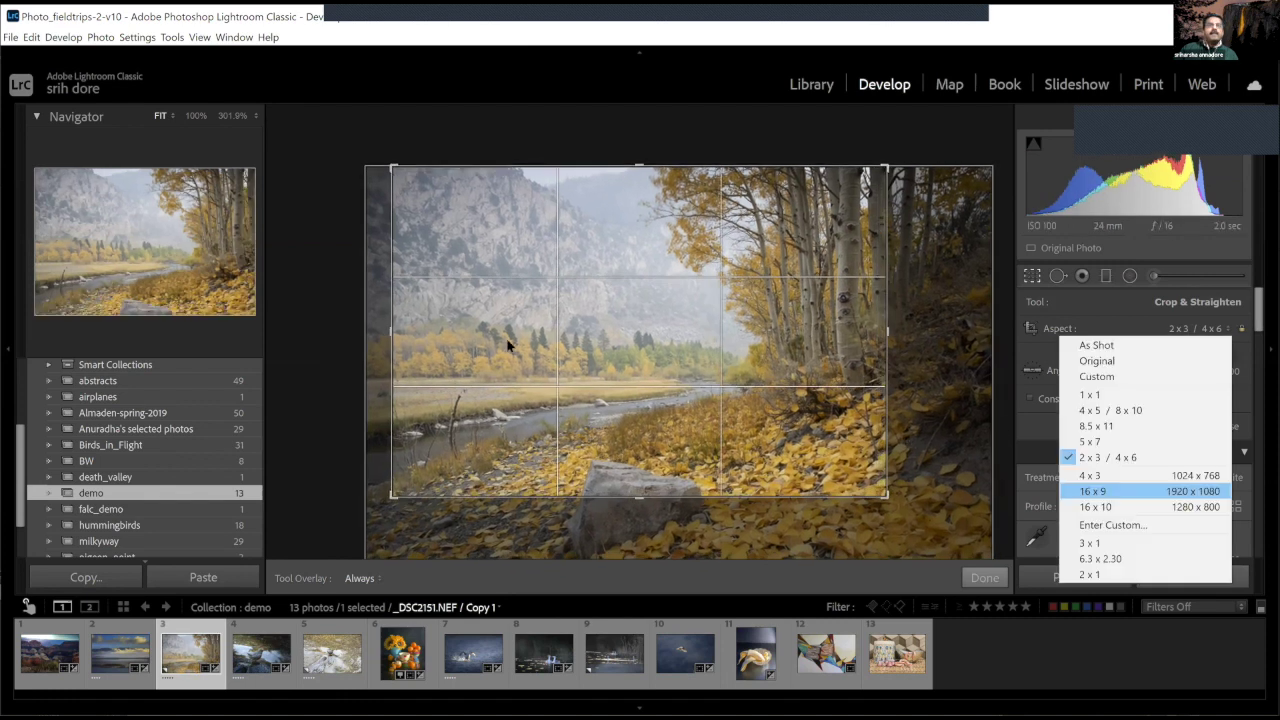
{"action": "left_click", "coordinate": [1090, 489]}
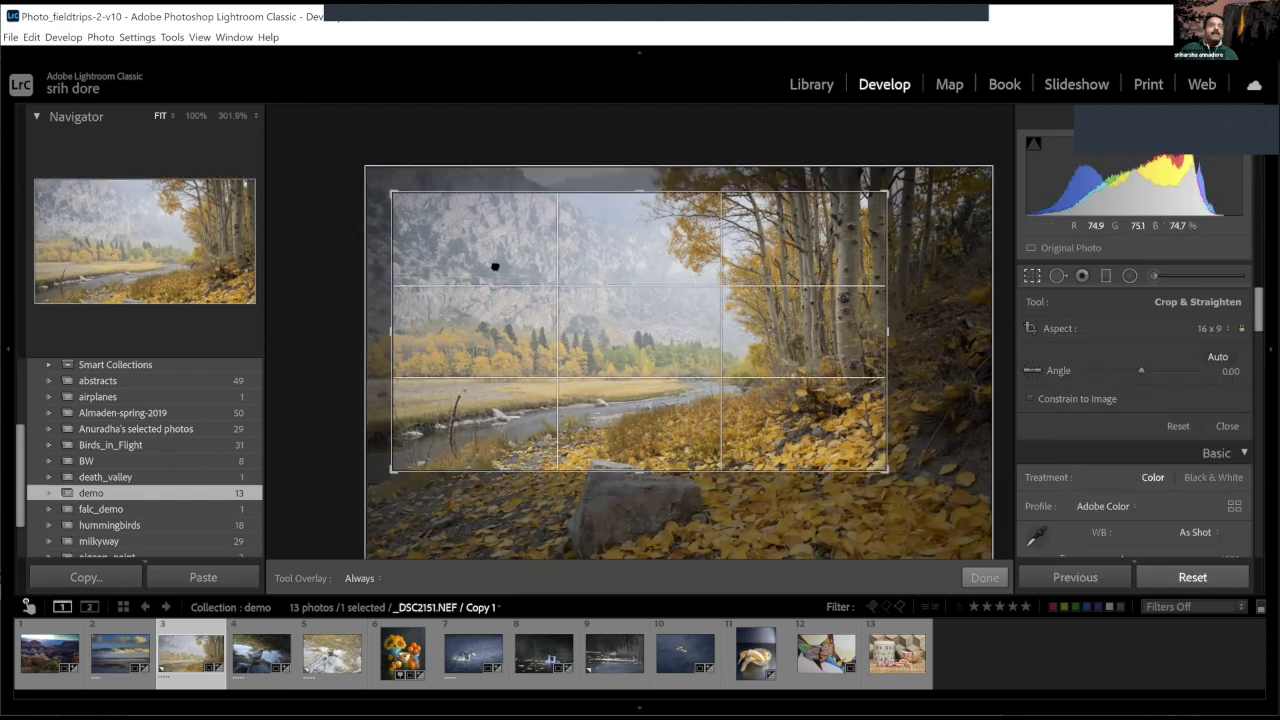
{"action": "left_click_drag", "start_coordinate": [492, 262], "coordinate": [523, 297]}
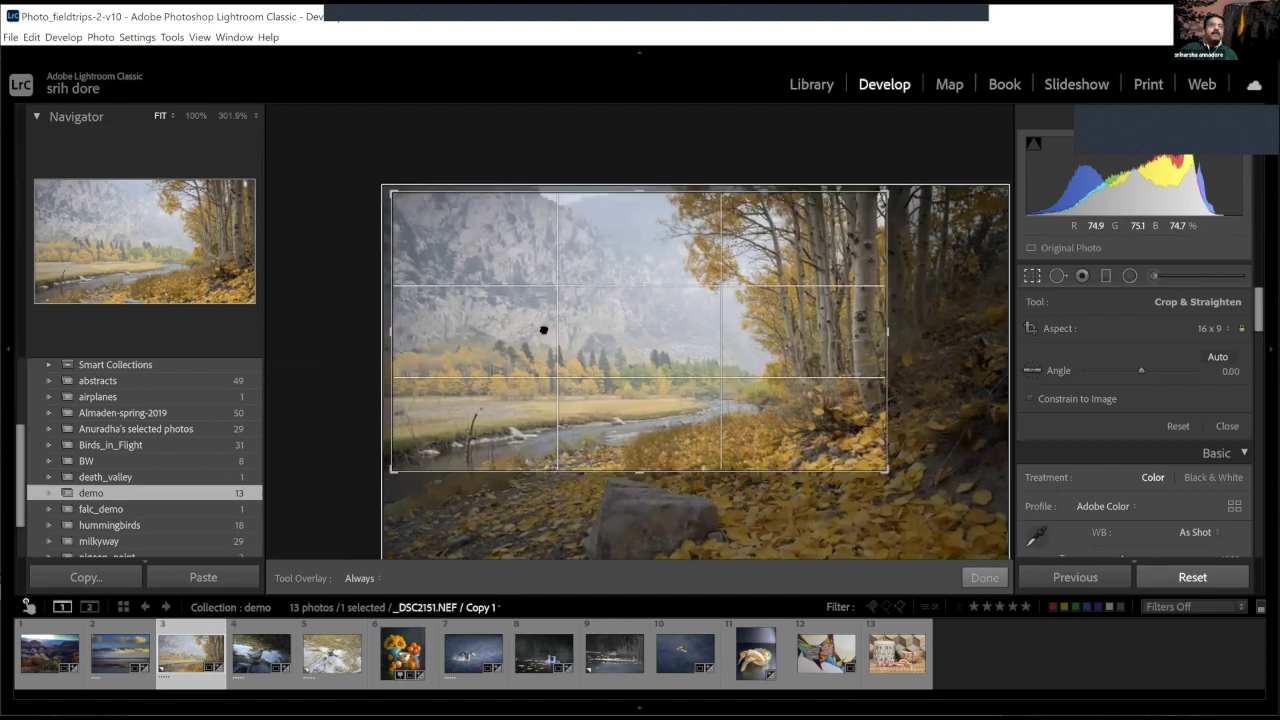
{"action": "left_click_drag", "start_coordinate": [888, 470], "coordinate": [922, 508]}
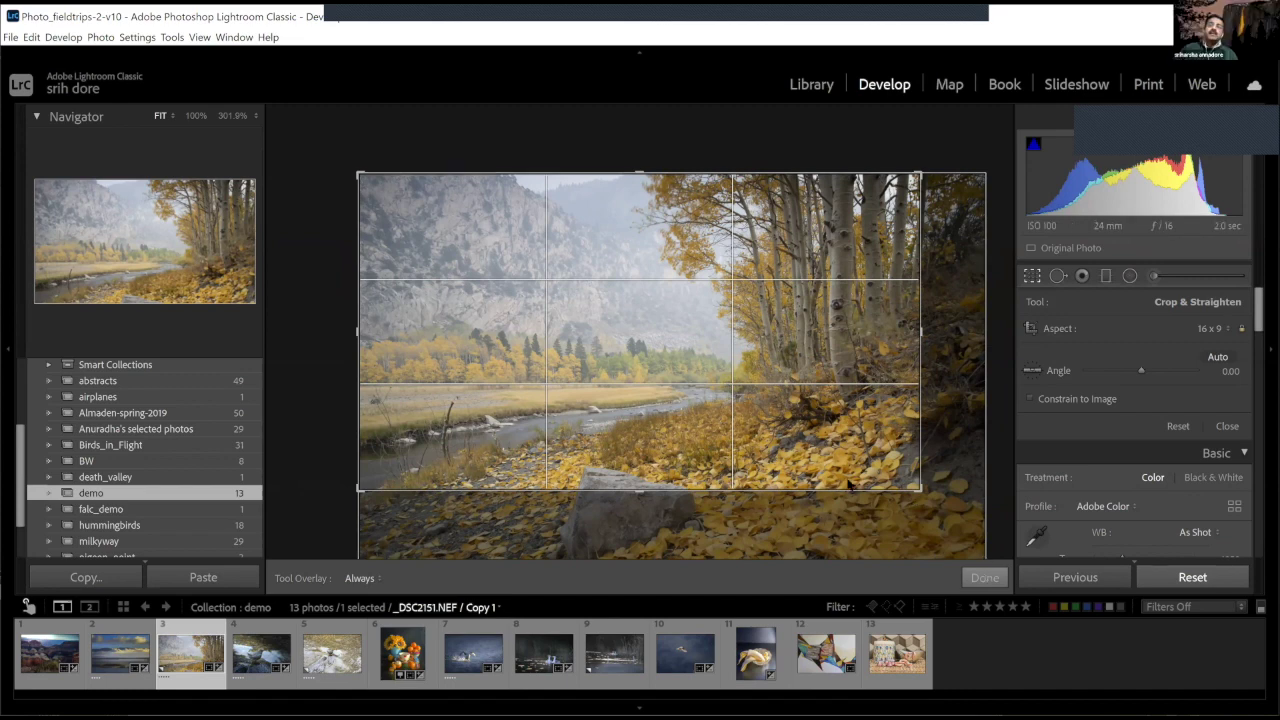
{"action": "key", "text": "Return"}
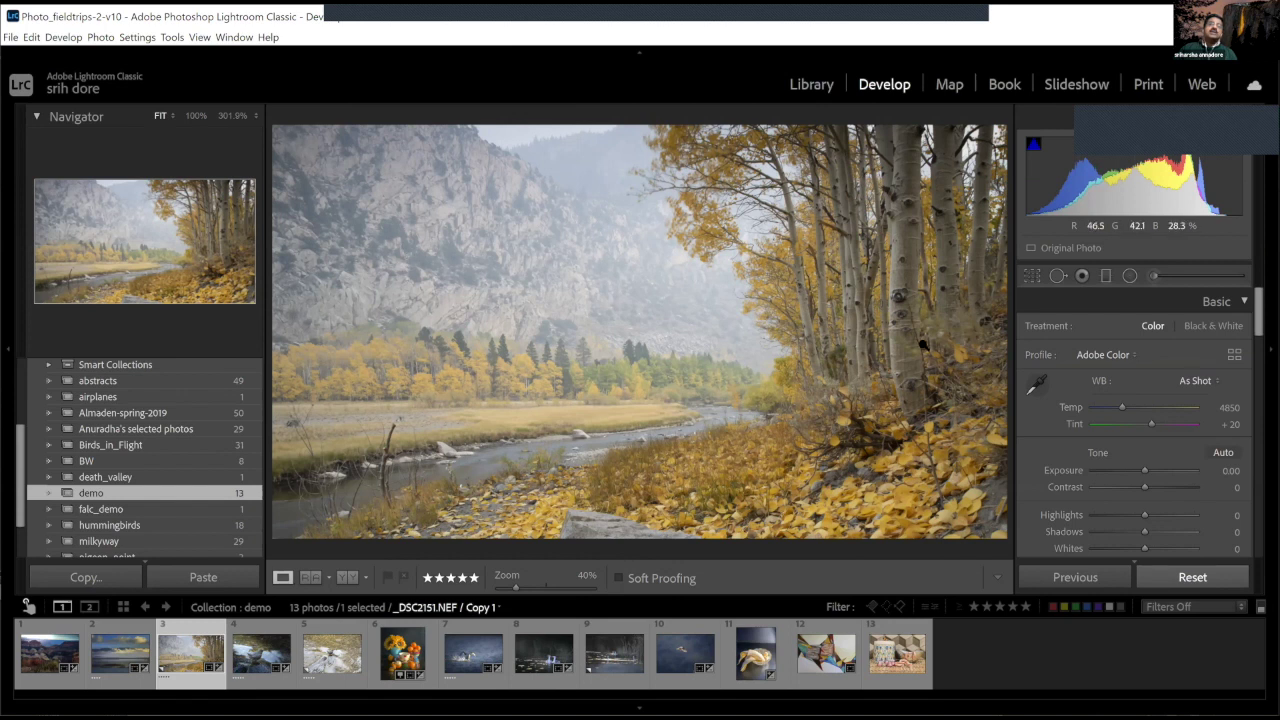
- Draw a large Radial Filter over the birch trees on the photo's right side
{"action": "left_click", "coordinate": [1106, 276]}
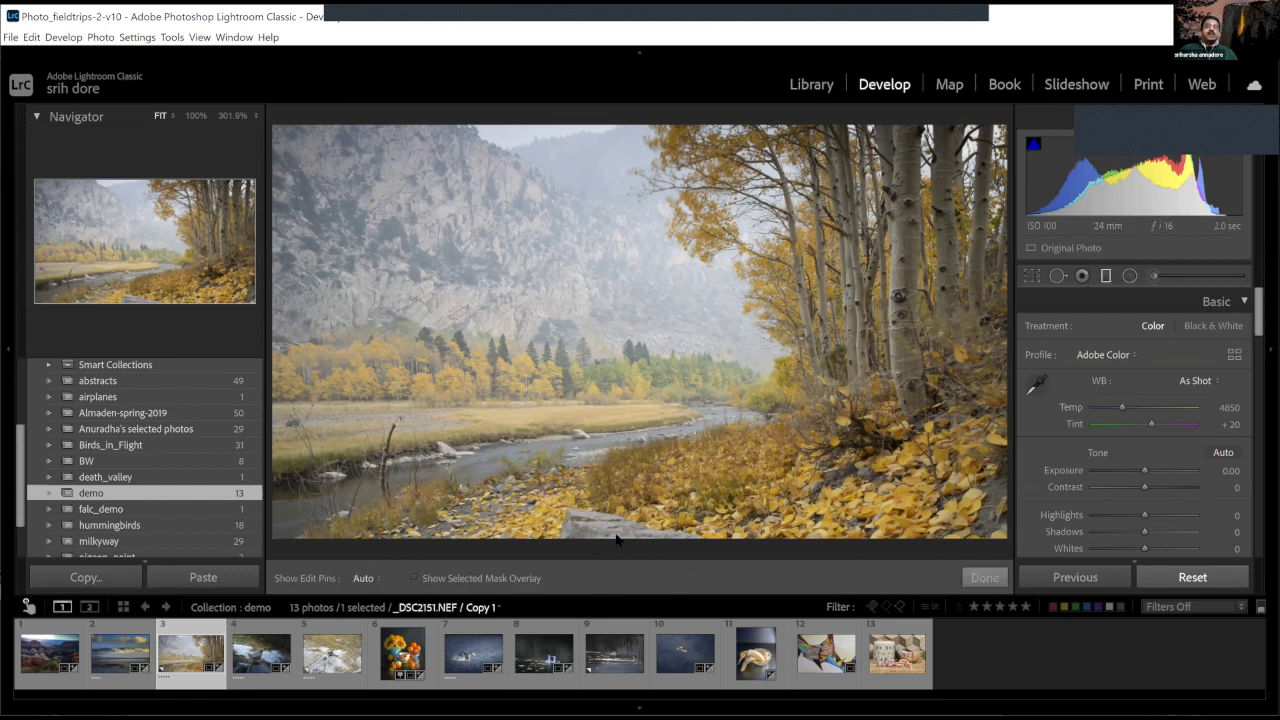
{"action": "left_click", "coordinate": [1130, 276]}
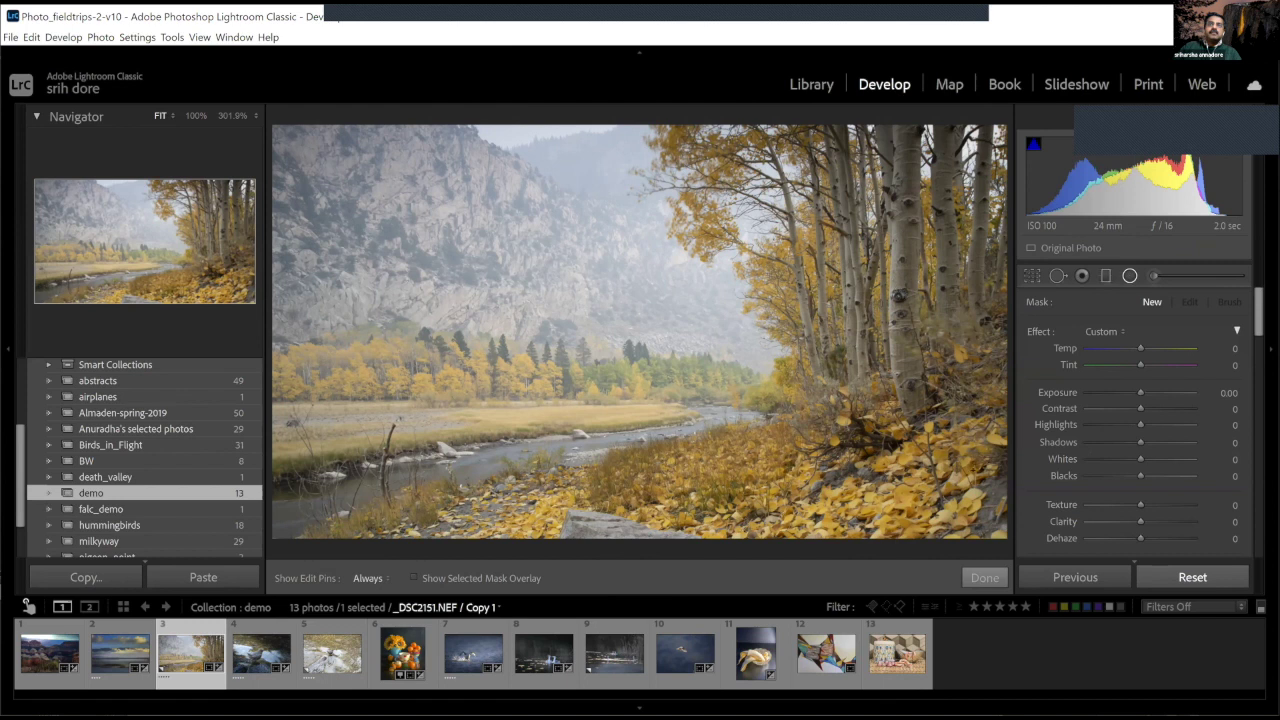
{"action": "left_click_drag", "start_coordinate": [894, 290], "coordinate": [1005, 530]}
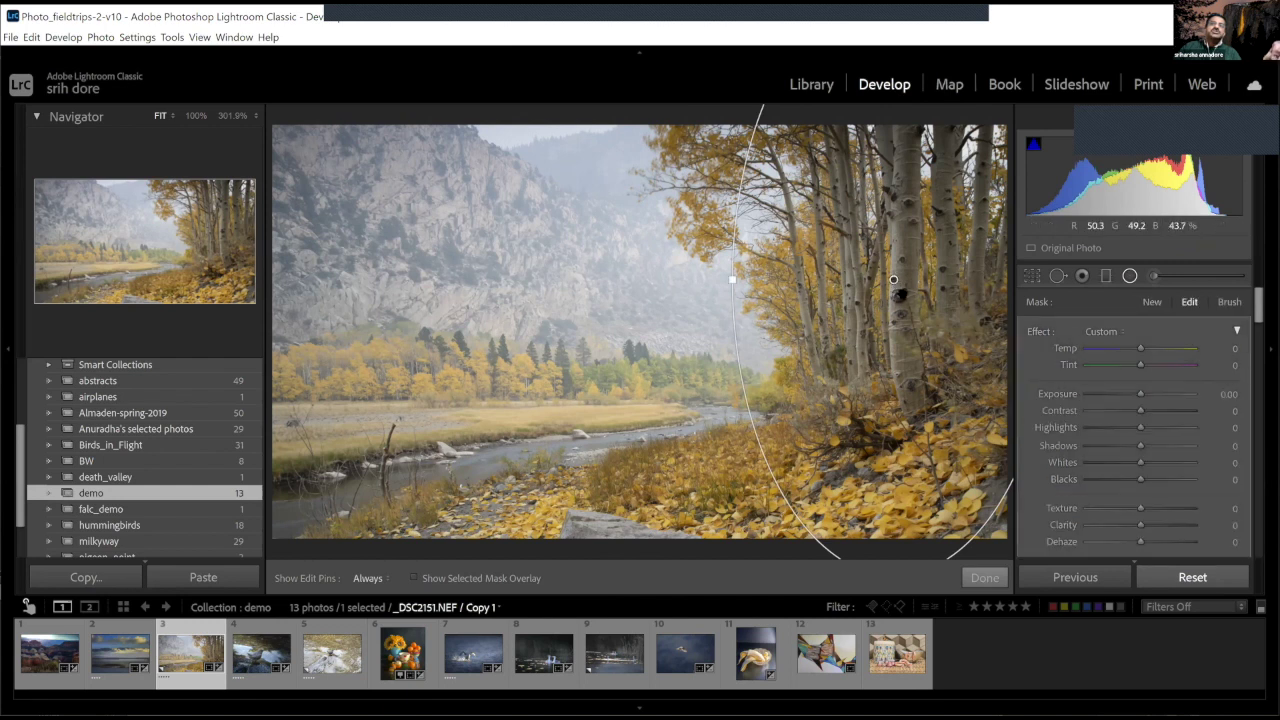
- Set the birch-tree filter to Contrast 55, Temp 16 and Whites 50, and finish the filter
{"action": "left_click", "coordinate": [1157, 411]}
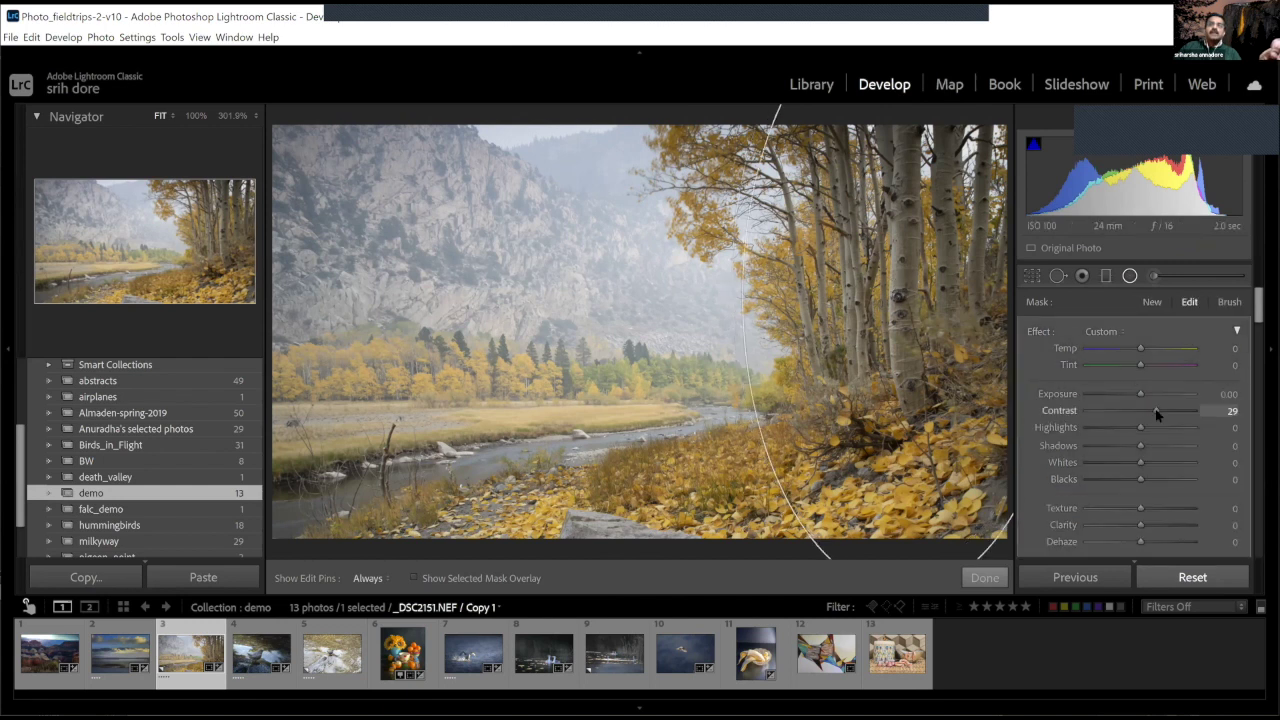
{"action": "left_click_drag", "start_coordinate": [1160, 414], "coordinate": [1173, 413]}
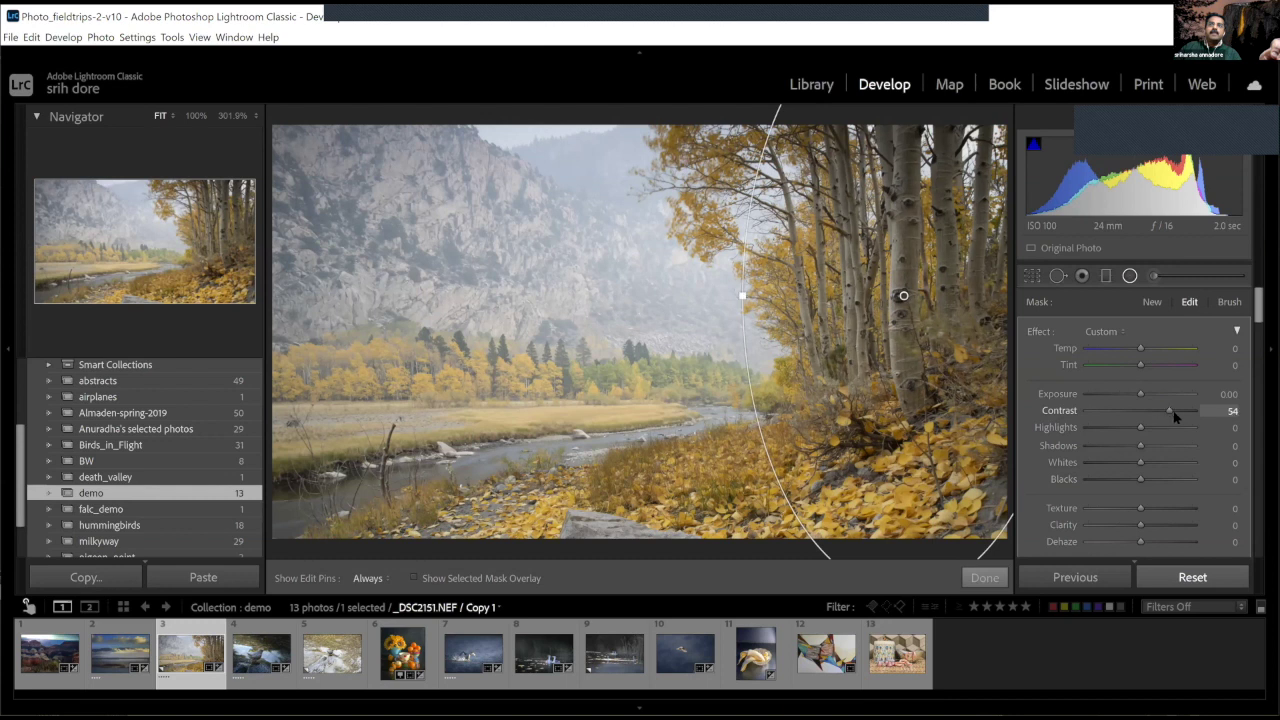
{"action": "left_click", "coordinate": [1152, 349]}
{"action": "left_click_drag", "start_coordinate": [1152, 349], "coordinate": [1150, 352]}
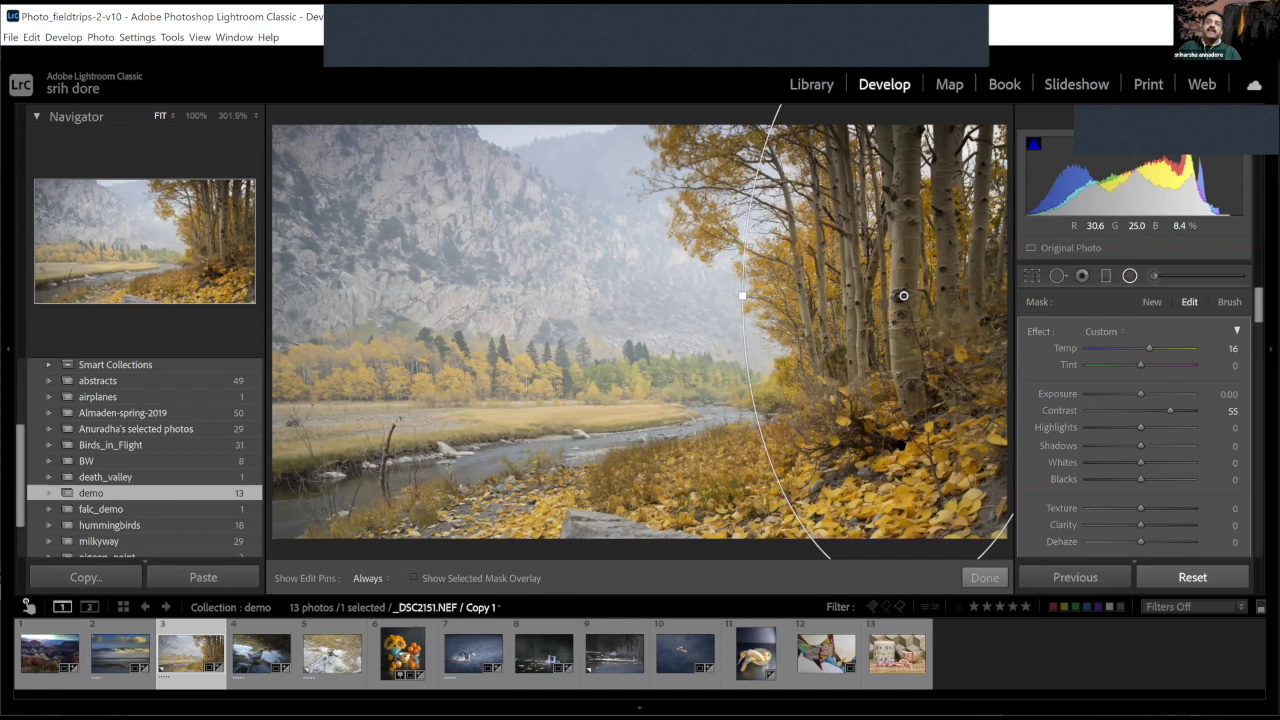
{"action": "left_click", "coordinate": [1166, 464]}
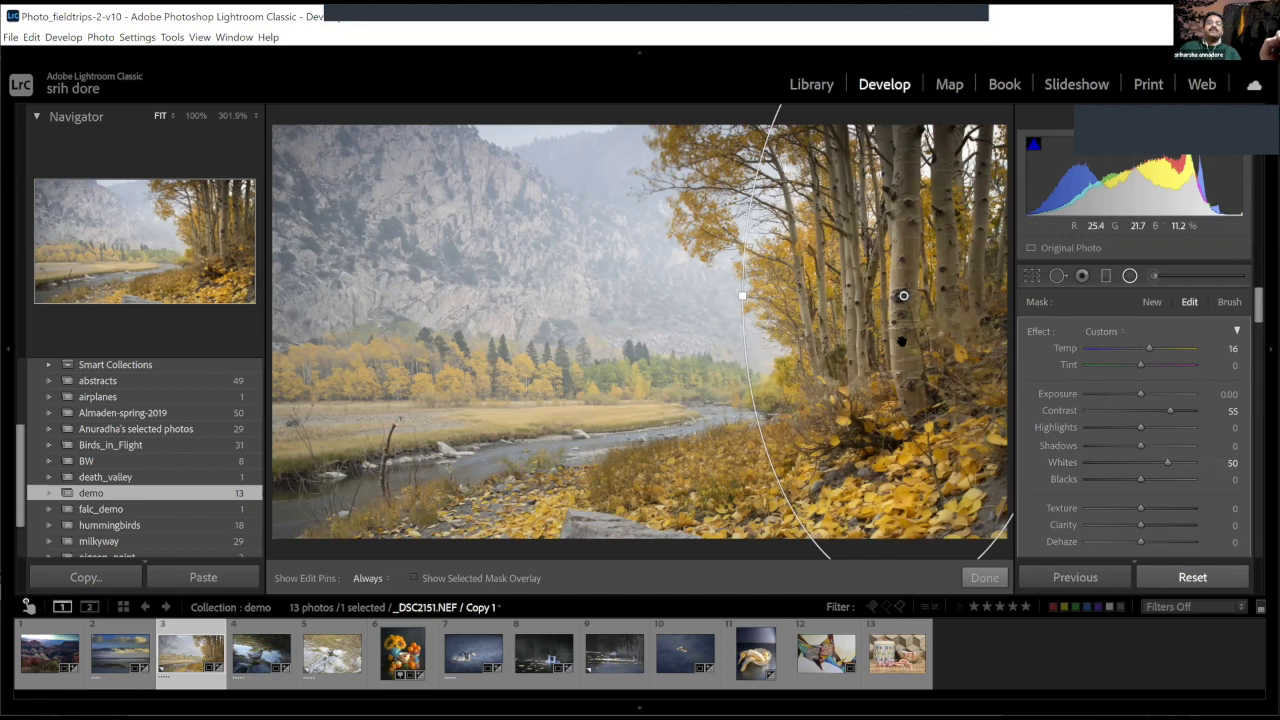
{"action": "left_click", "coordinate": [984, 578]}
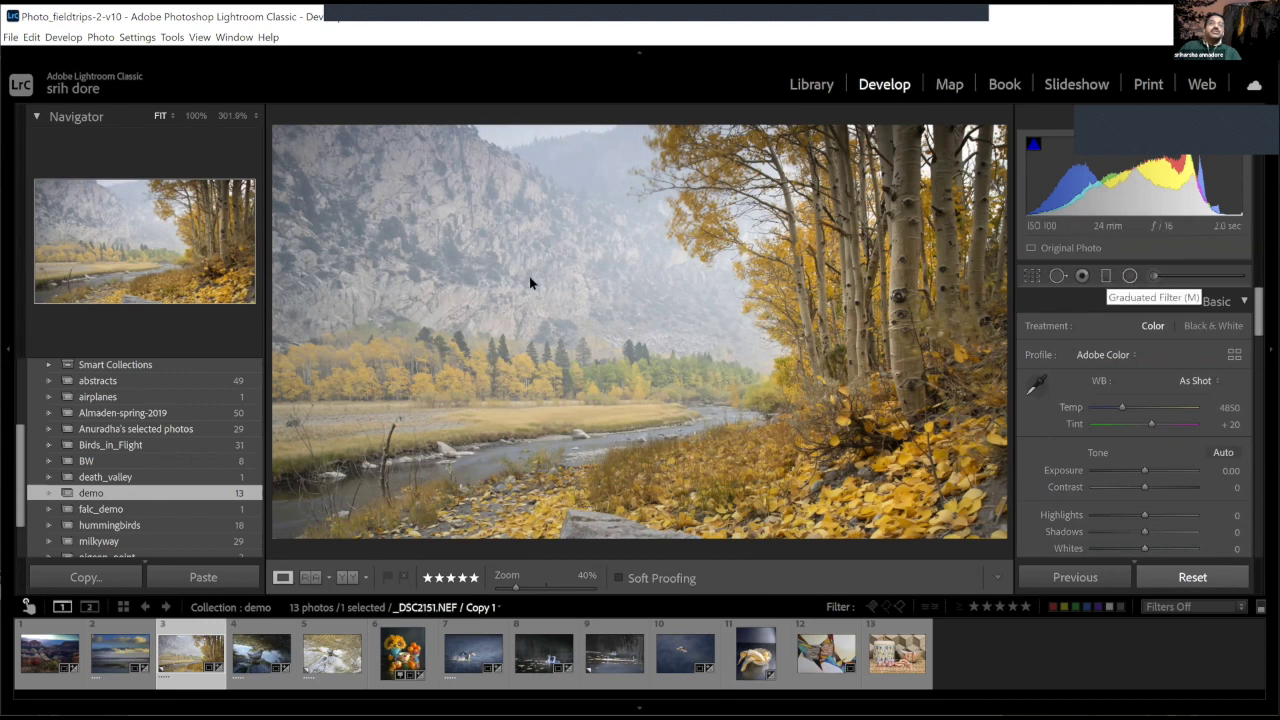
- Draw a second Radial Filter over the mountain and distant trees, widening it and shifting it into place
{"action": "key", "text": "shift+m"}
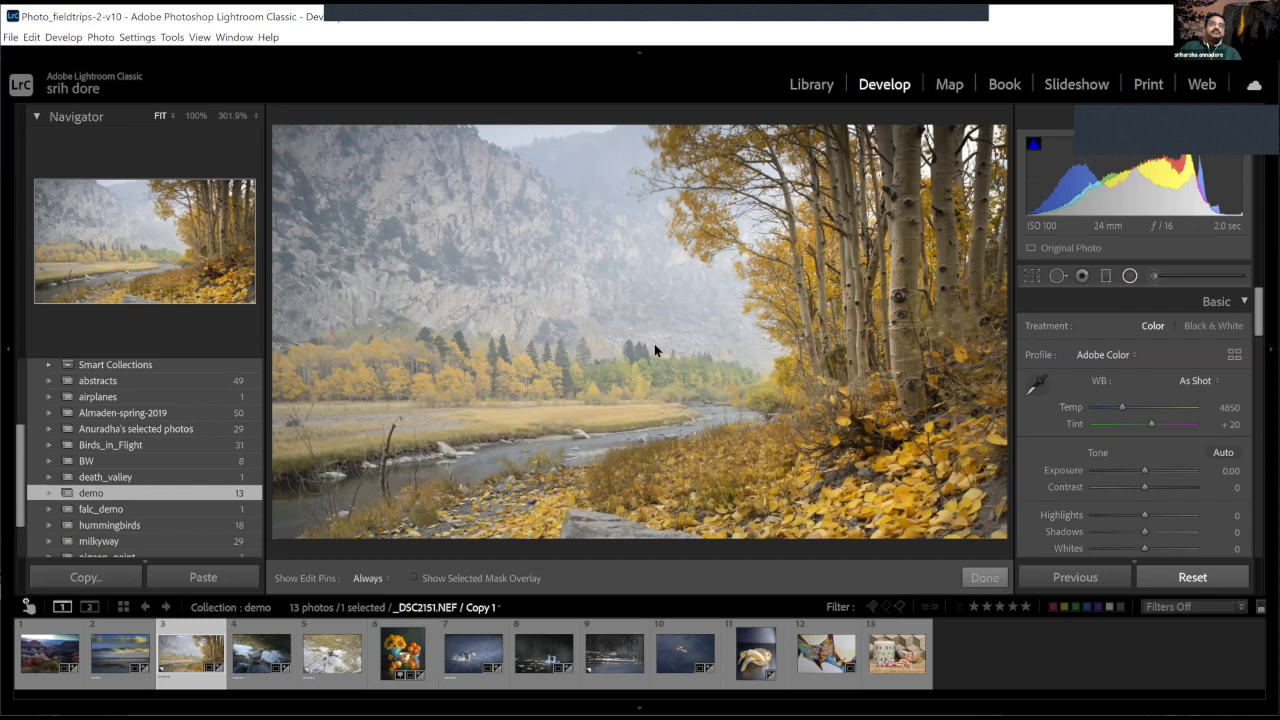
{"action": "left_click_drag", "start_coordinate": [654, 343], "coordinate": [694, 380]}
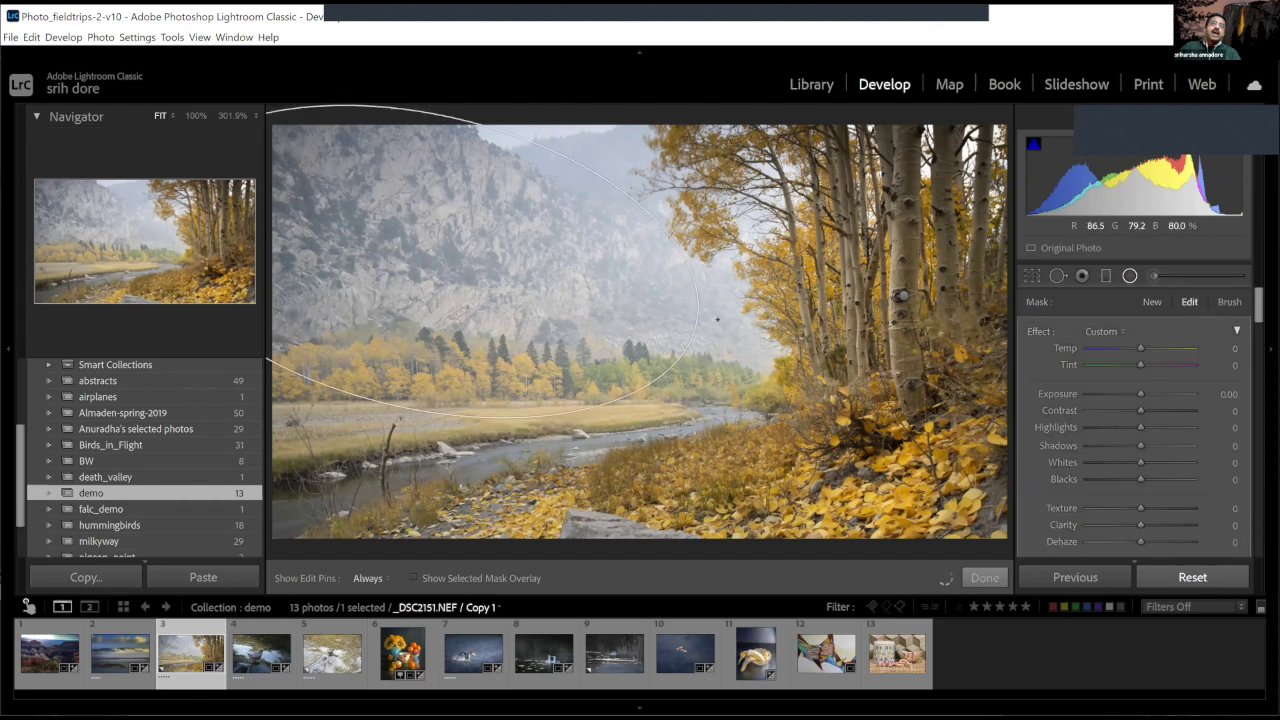
{"action": "left_click_drag", "start_coordinate": [698, 318], "coordinate": [760, 340]}
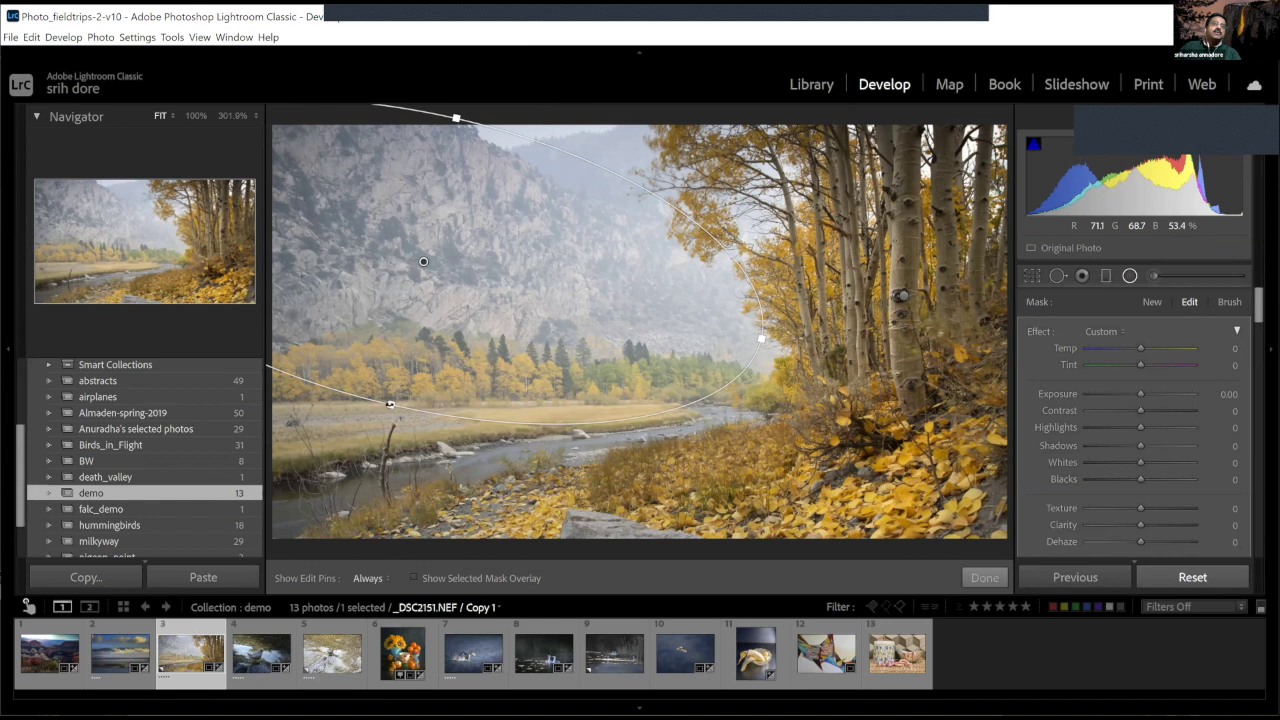
{"action": "left_click_drag", "start_coordinate": [566, 349], "coordinate": [547, 345]}
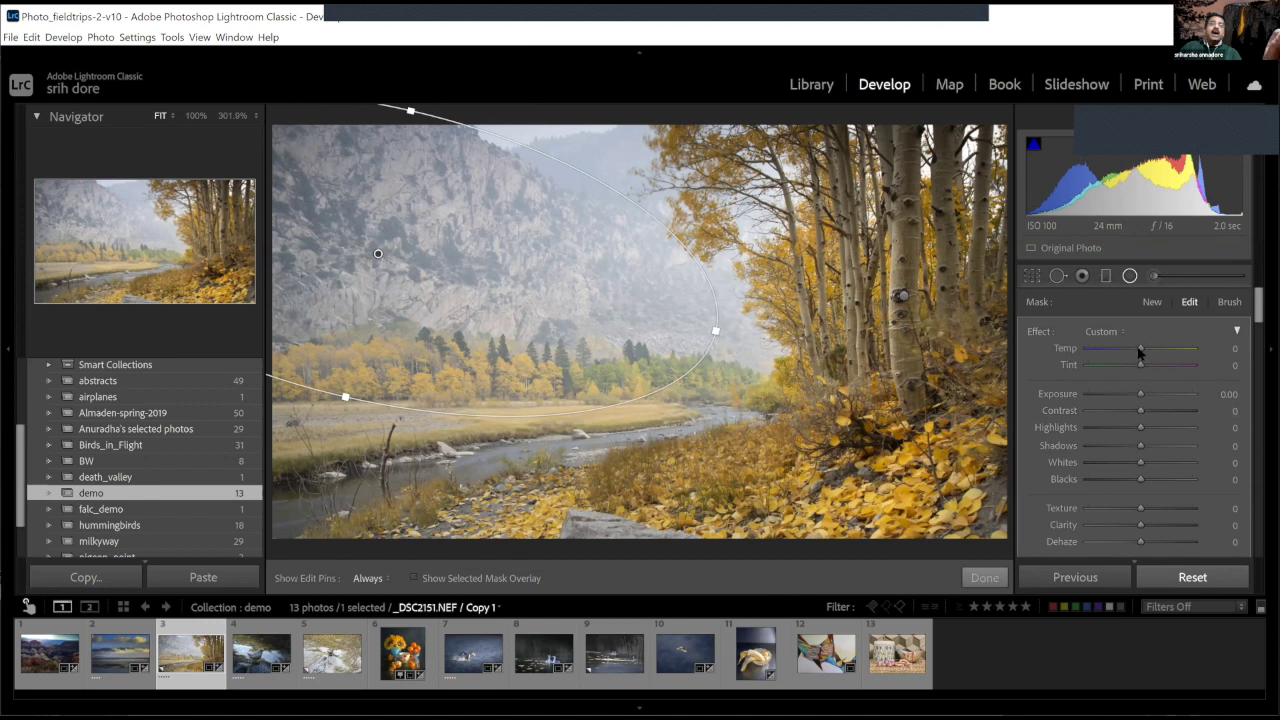
- Set the mountain filter's Contrast to 84 and Blacks to -45
{"action": "left_click", "coordinate": [1159, 411]}
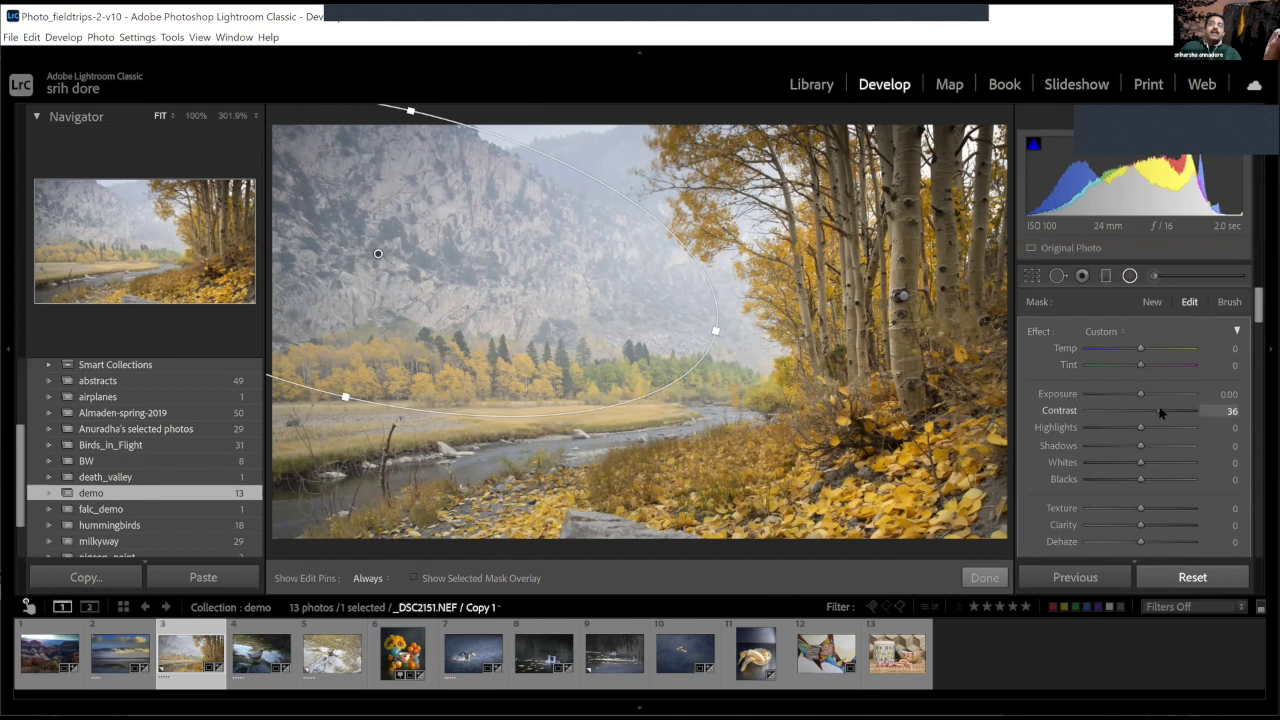
{"action": "left_click_drag", "start_coordinate": [1159, 411], "coordinate": [1187, 411]}
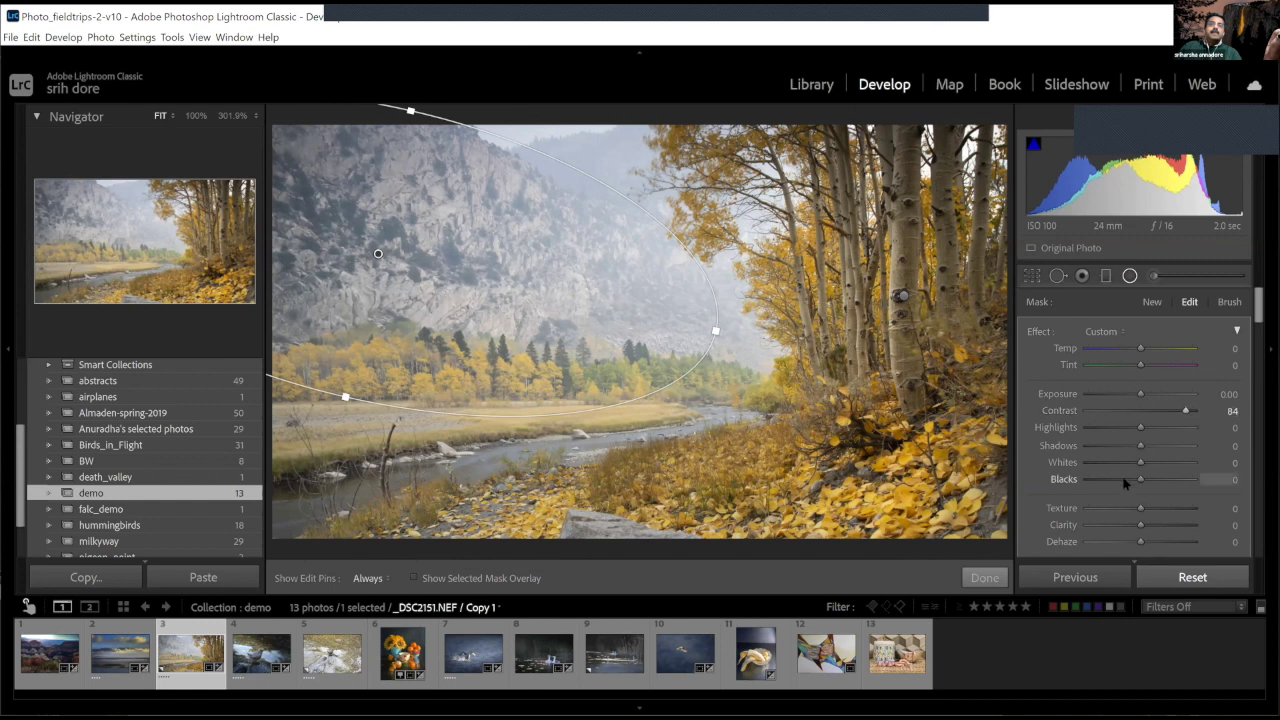
{"action": "left_click_drag", "start_coordinate": [1124, 483], "coordinate": [1115, 481]}
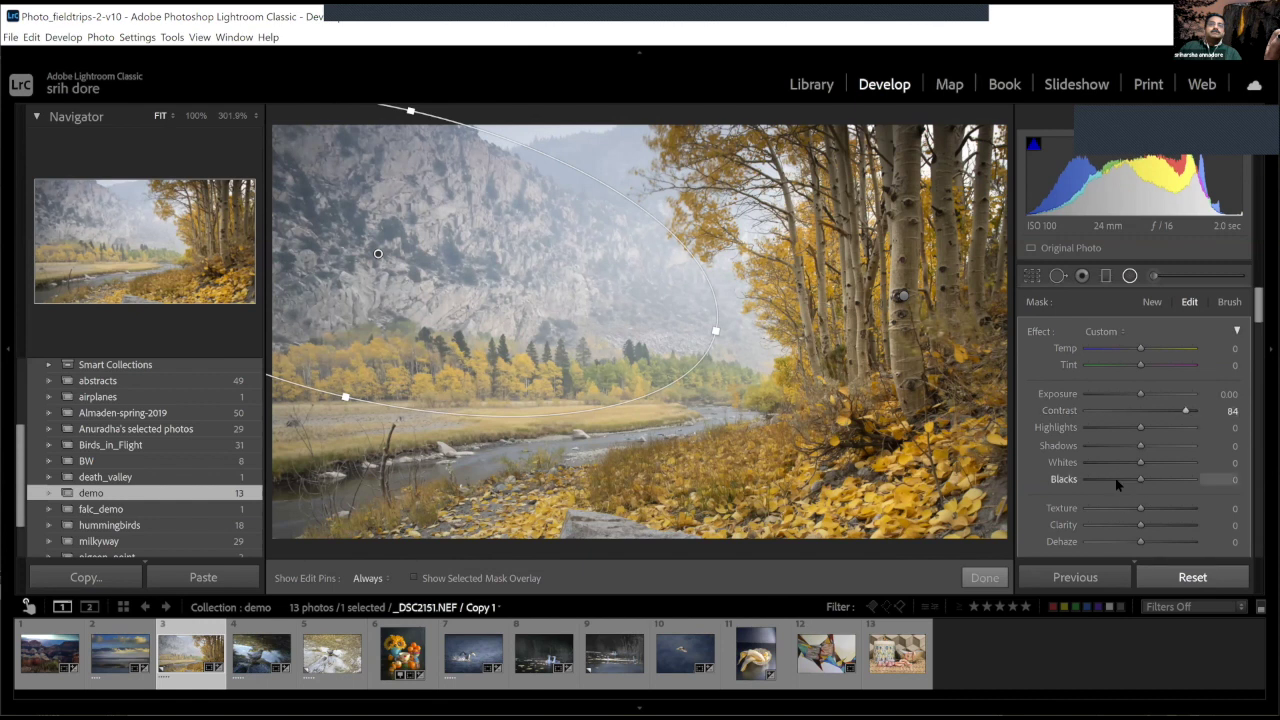
- Try Temp 23, Exposure 0.71 and brighter Whites on the mountain filter, resetting Exposure and Whites to 0
{"action": "left_click", "coordinate": [1153, 350]}
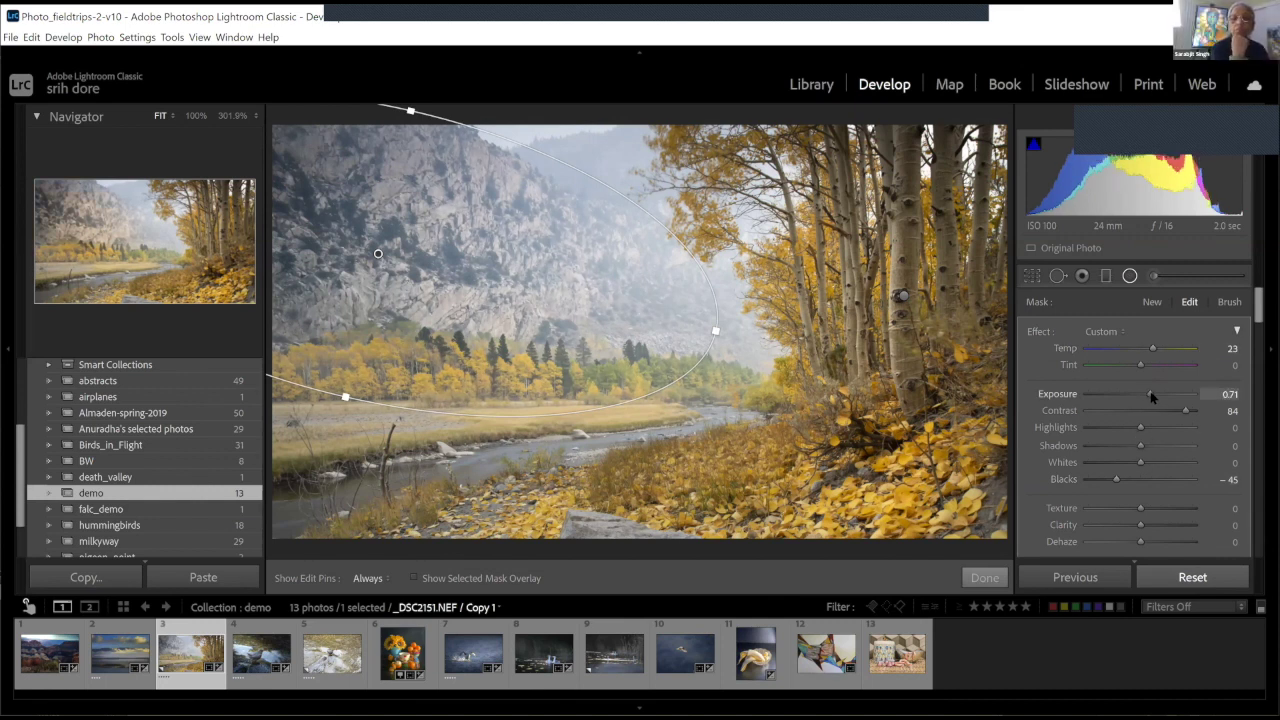
{"action": "left_click_drag", "start_coordinate": [1140, 395], "coordinate": [1150, 395]}
{"action": "double_click", "coordinate": [1150, 393]}
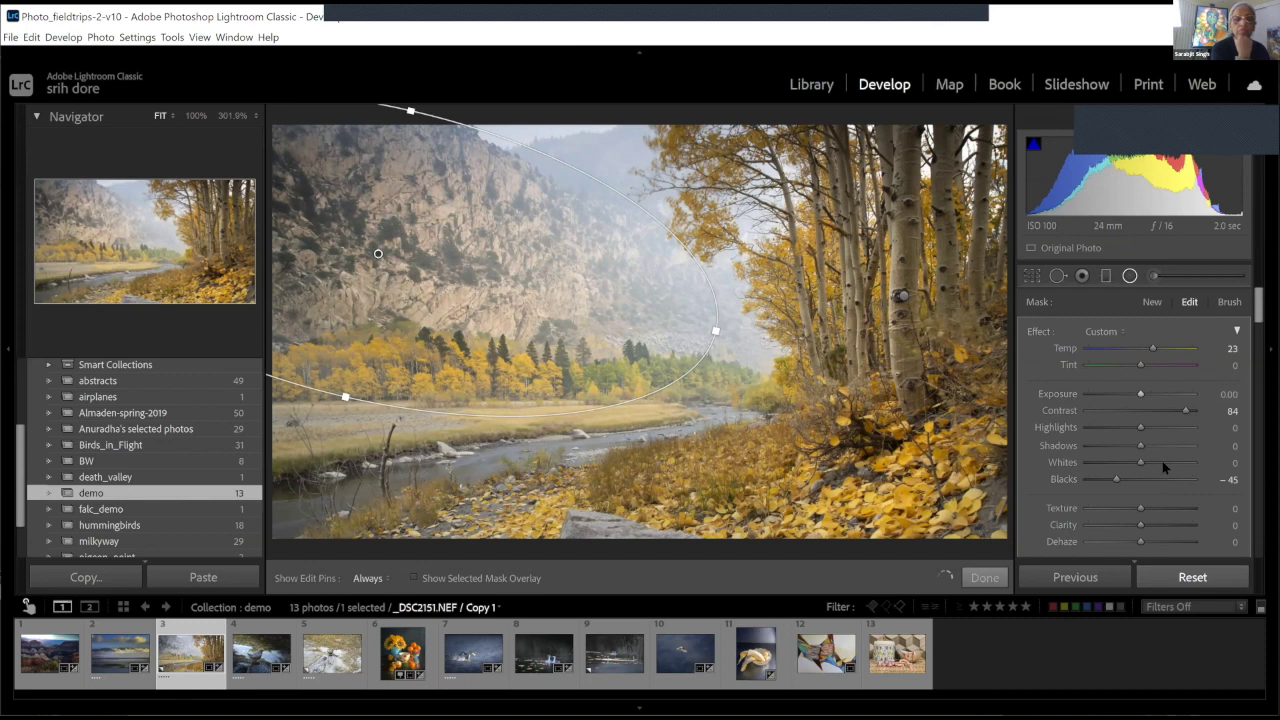
{"action": "left_click", "coordinate": [1162, 461]}
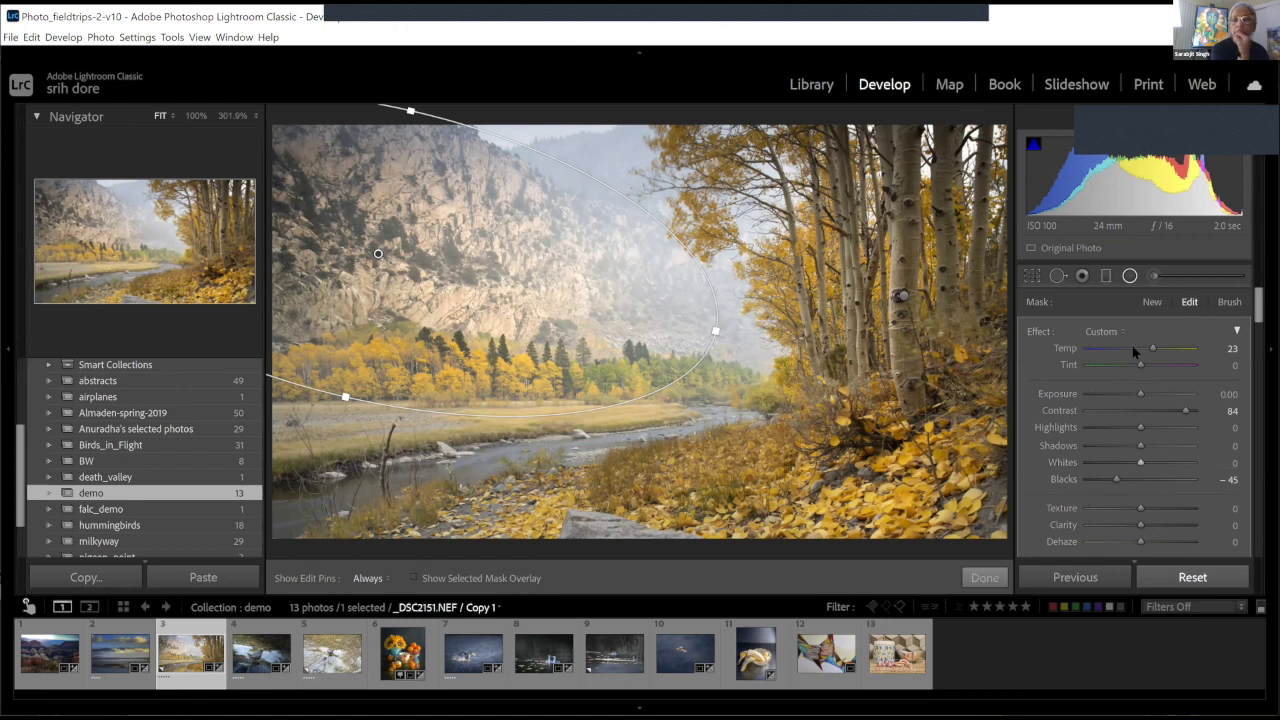
- Cool the mountain filter by setting its Temp to -14
{"action": "left_click", "coordinate": [1134, 349]}
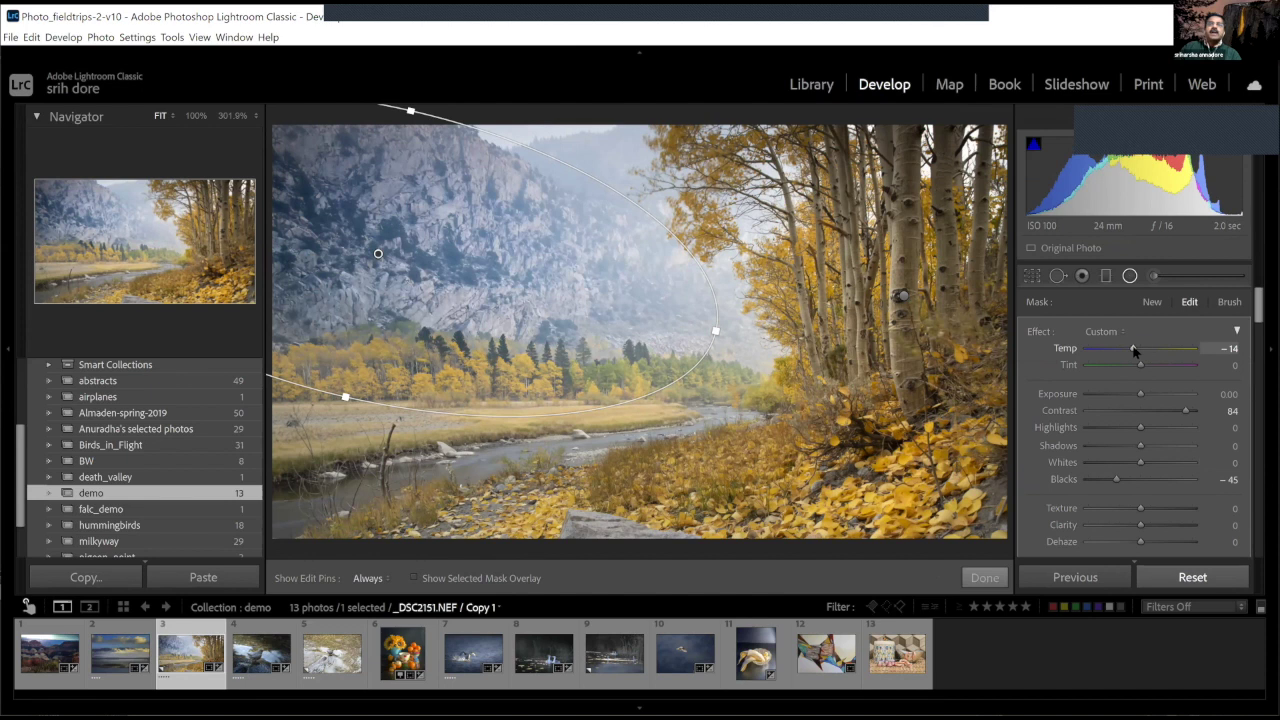
- Set the mountain filter's Whites to 41 and finish editing the Radial Filter
{"action": "left_click", "coordinate": [1153, 464]}
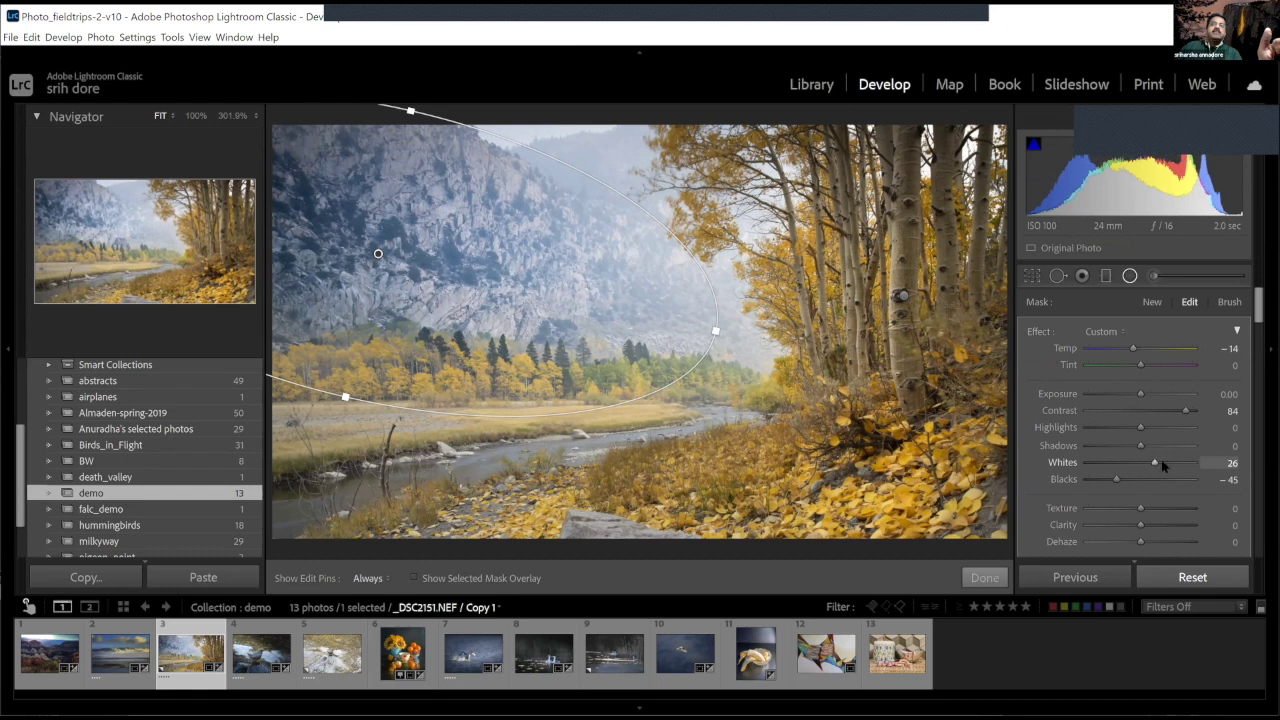
{"action": "left_click", "coordinate": [1162, 463]}
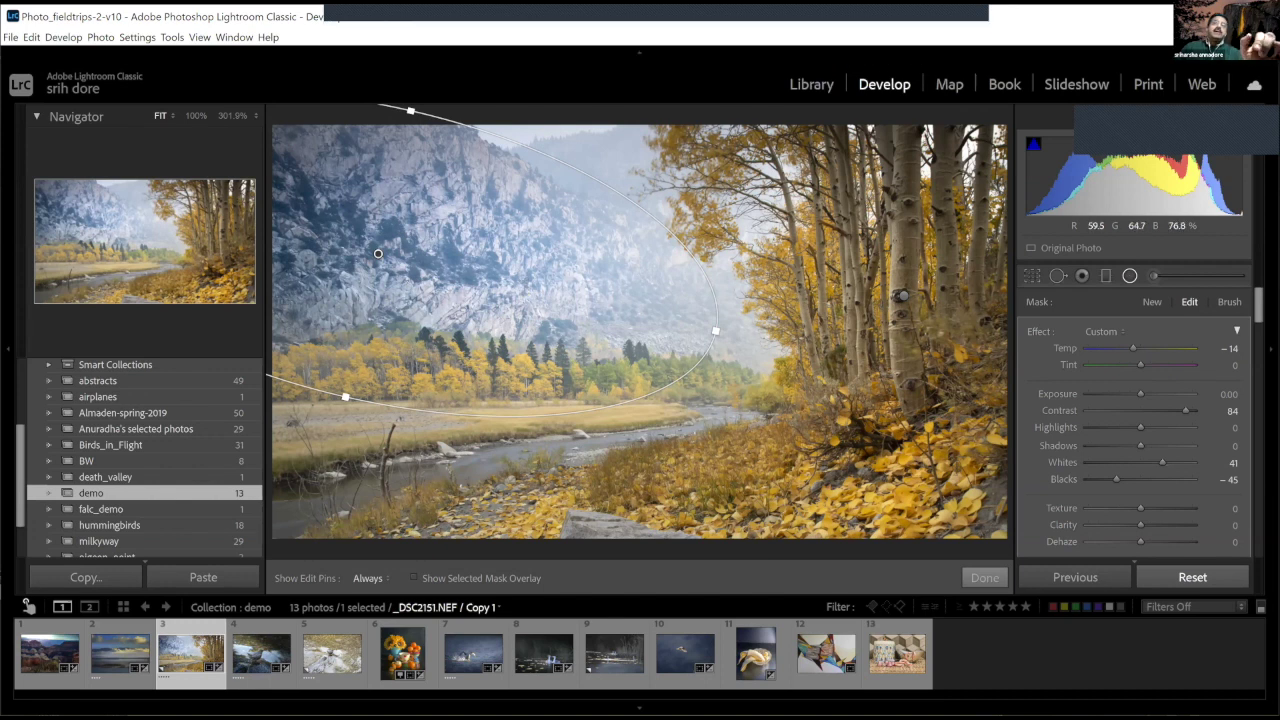
{"action": "left_click", "coordinate": [980, 577]}
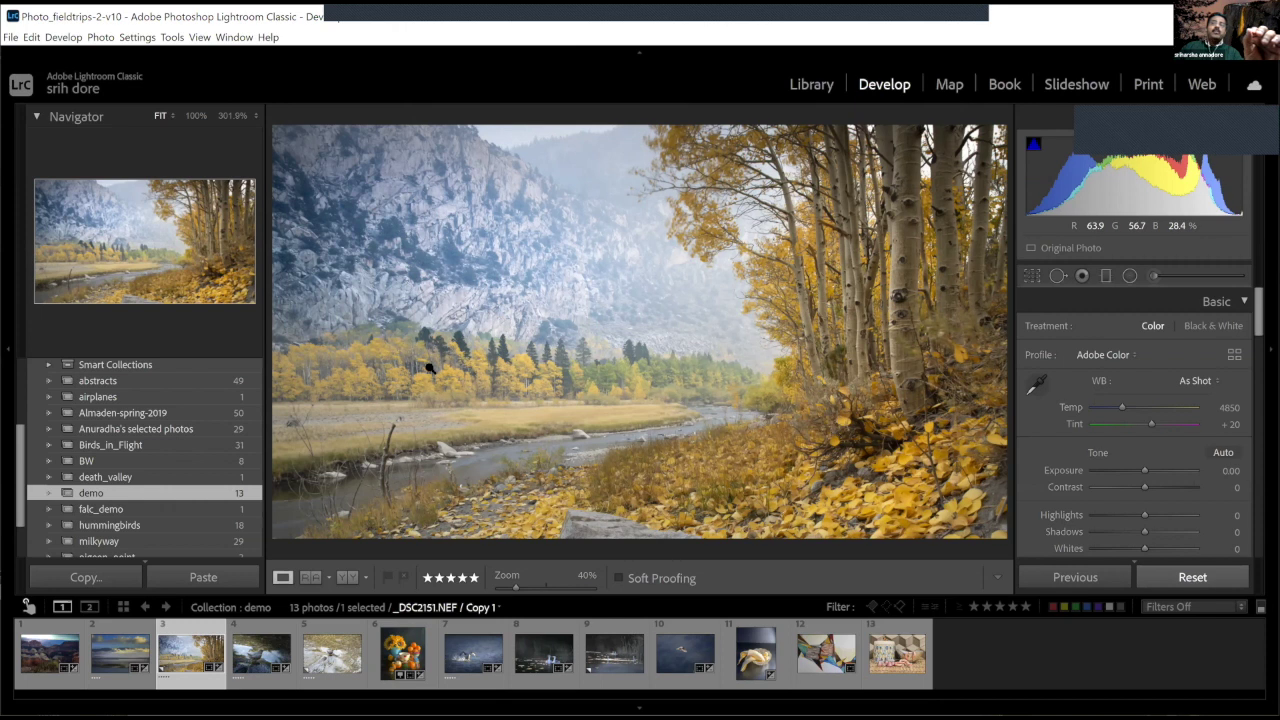
- Draw a third Radial Filter as a wide, slightly tilted ellipse across the distant valley trees and narrow its height to end near the riverbank
{"action": "left_click", "coordinate": [1129, 276]}
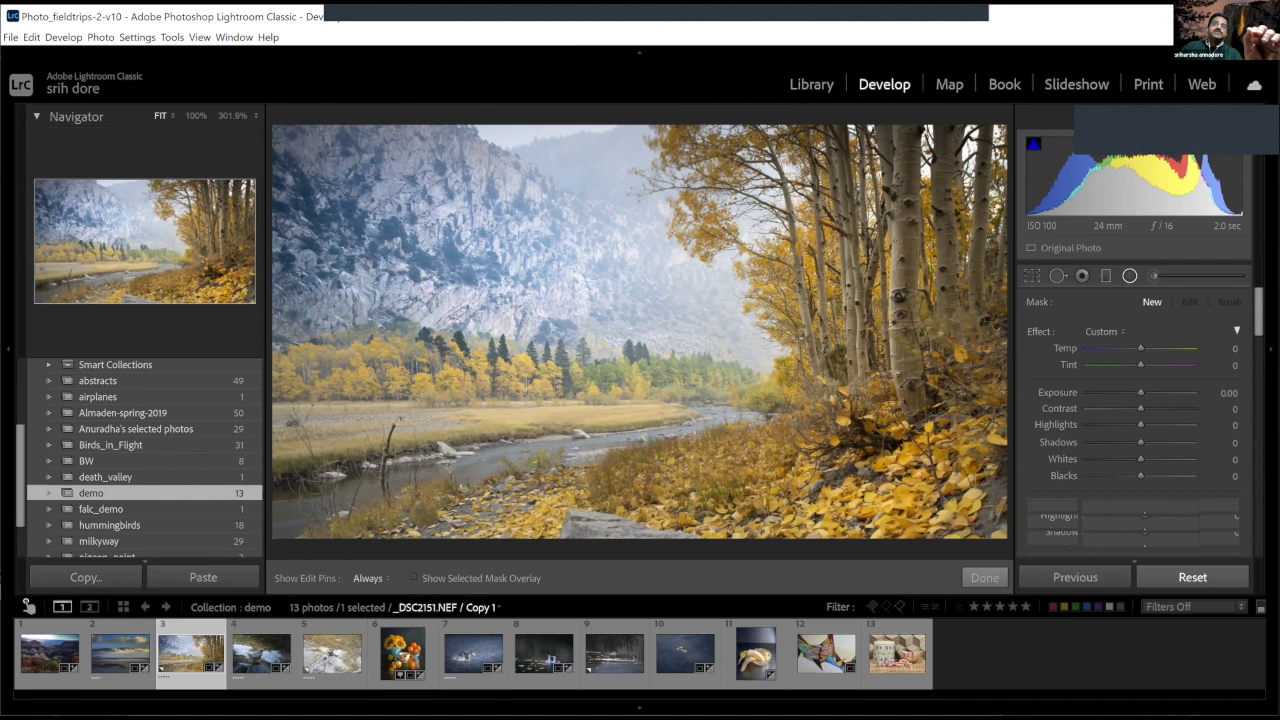
{"action": "left_click_drag", "start_coordinate": [635, 365], "coordinate": [900, 295]}
{"action": "left_click_drag", "start_coordinate": [968, 365], "coordinate": [962, 318]}
{"action": "left_click_drag", "start_coordinate": [635, 365], "coordinate": [737, 366]}
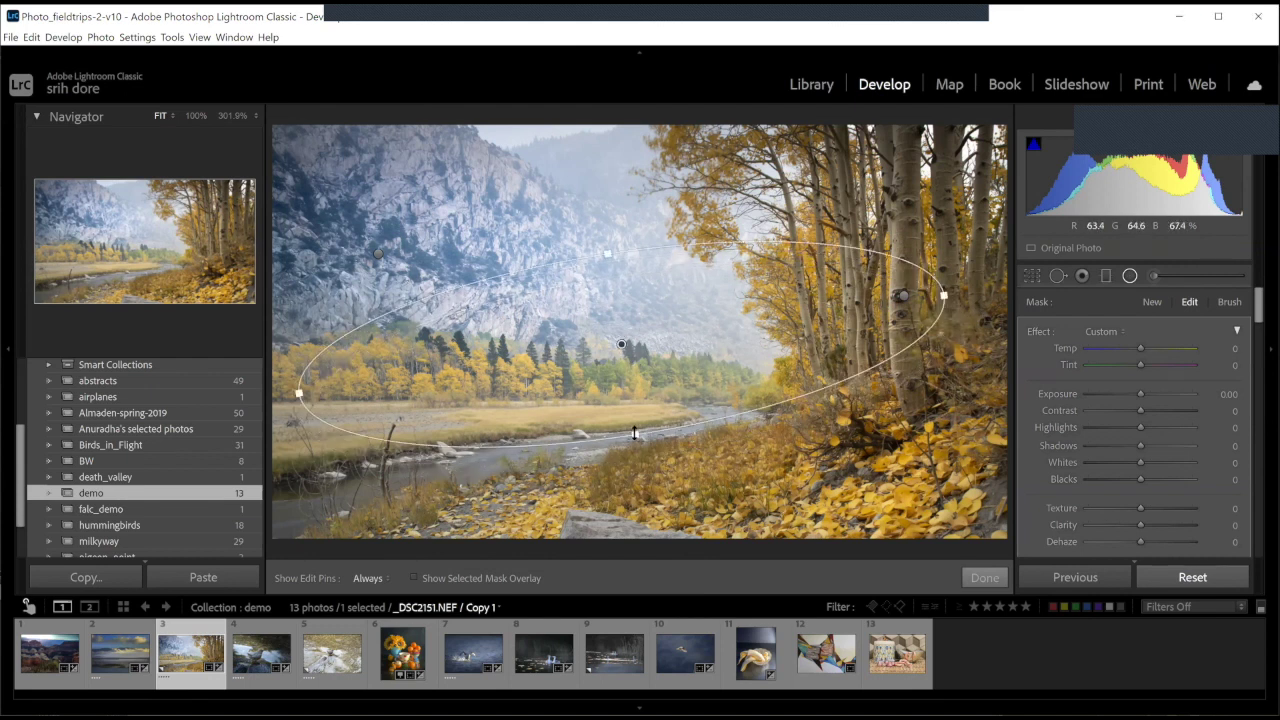
{"action": "left_click_drag", "start_coordinate": [634, 432], "coordinate": [631, 411]}
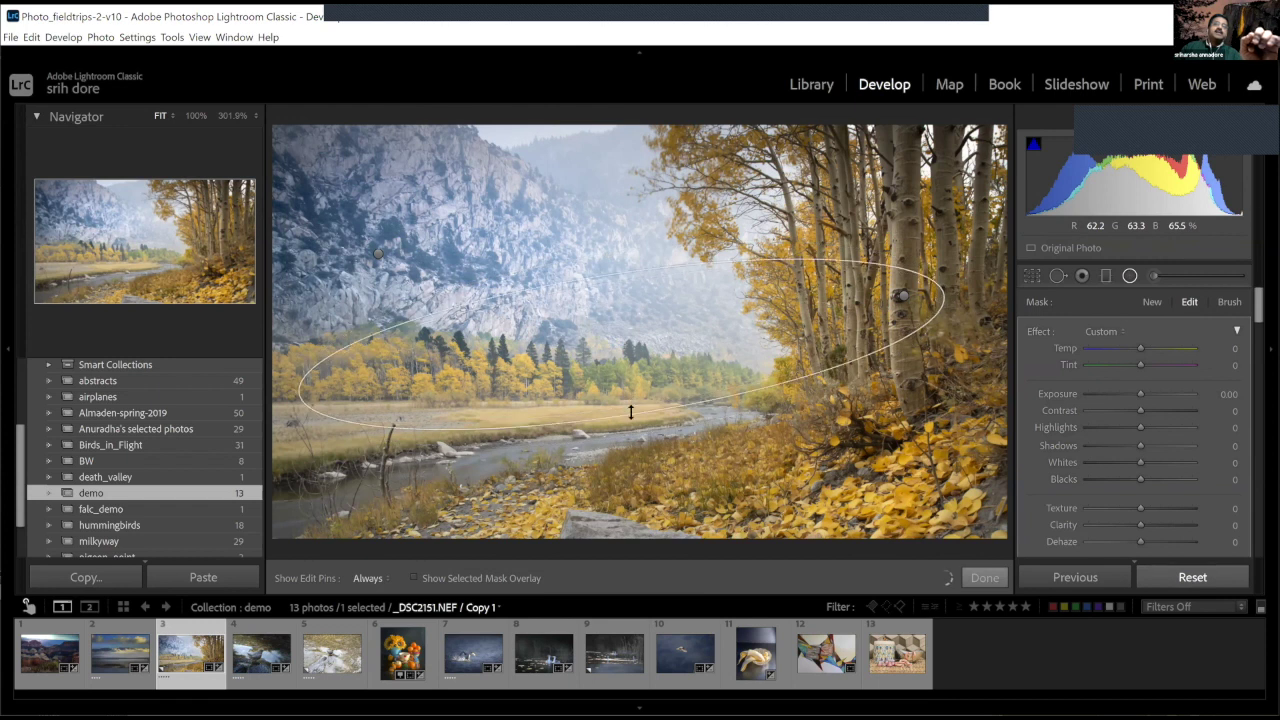
- Set the valley filter's Whites to 71 after trying Exposure 0.26, then widen the filter and shift it slightly left
{"action": "left_click", "coordinate": [1146, 397]}
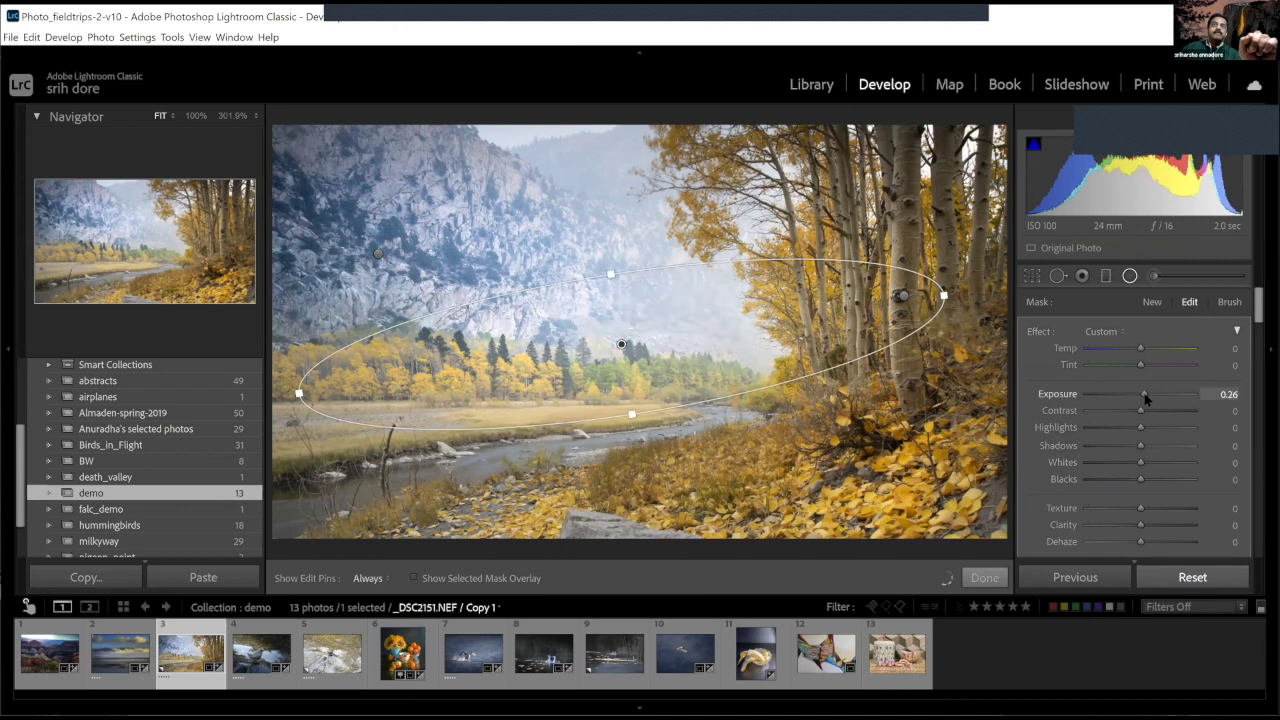
{"action": "key", "text": "ctrl+z"}
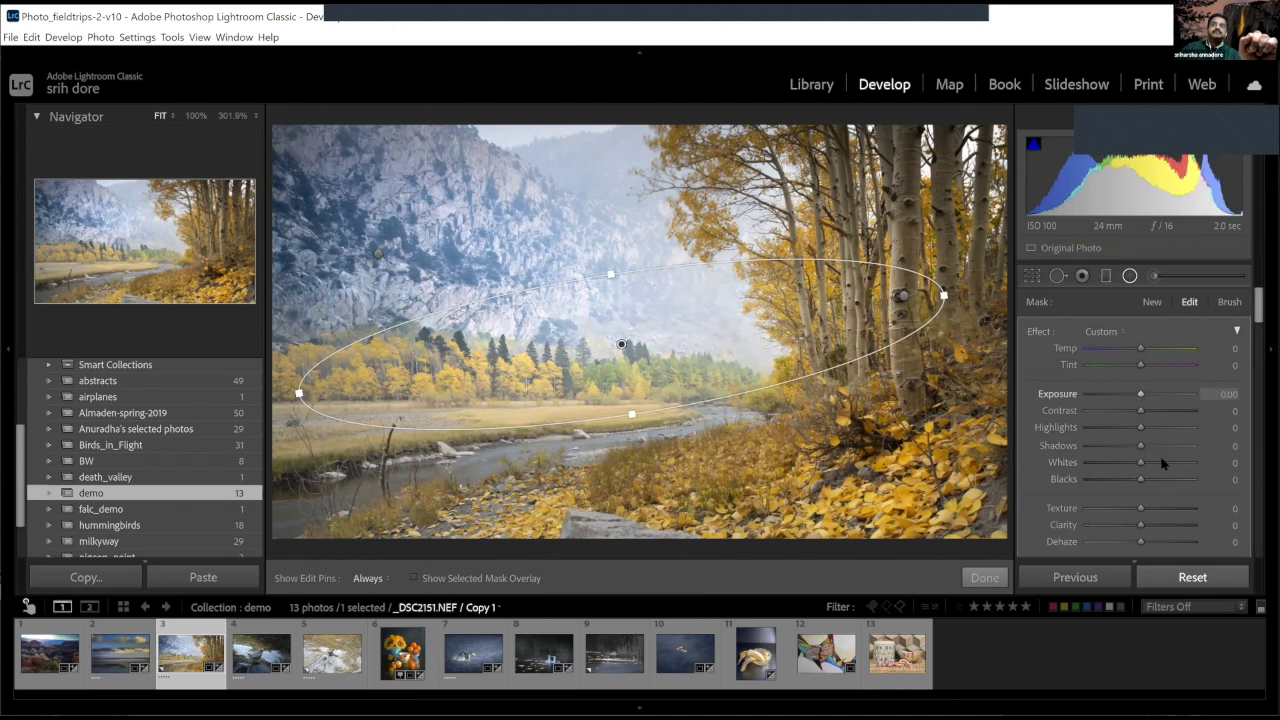
{"action": "left_click_drag", "start_coordinate": [1161, 459], "coordinate": [1171, 462]}
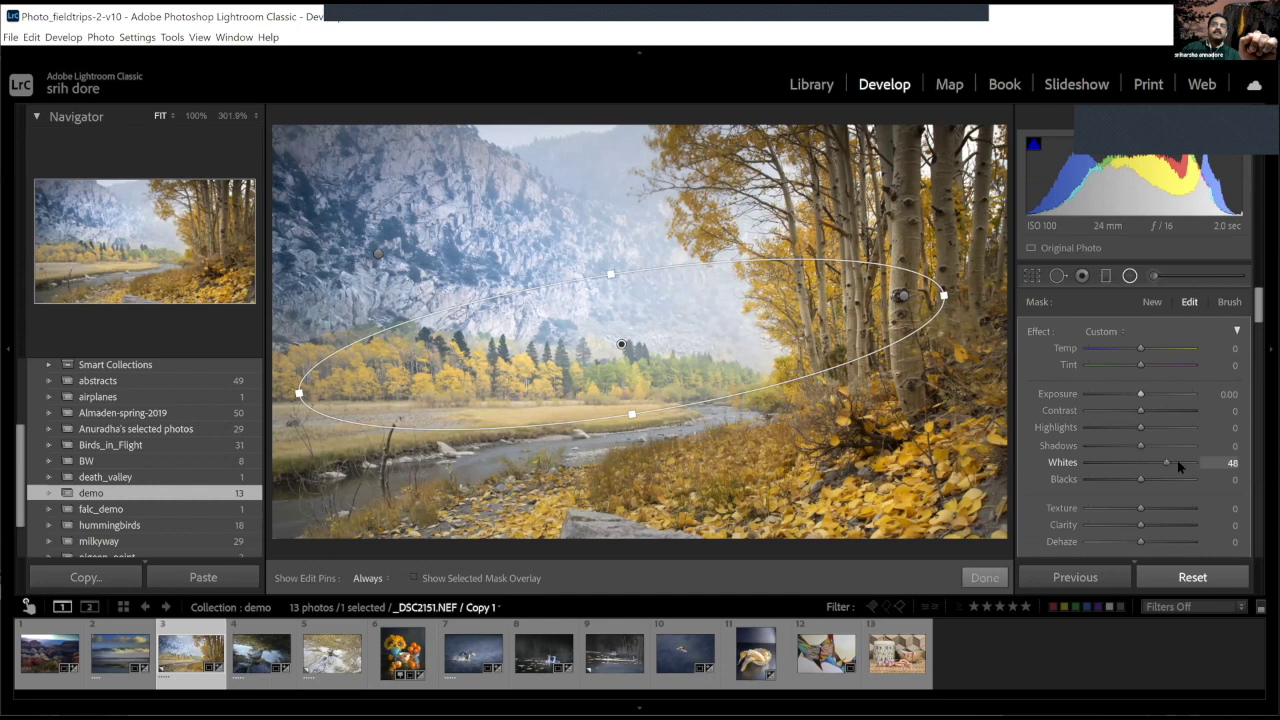
{"action": "left_click", "coordinate": [1177, 462]}
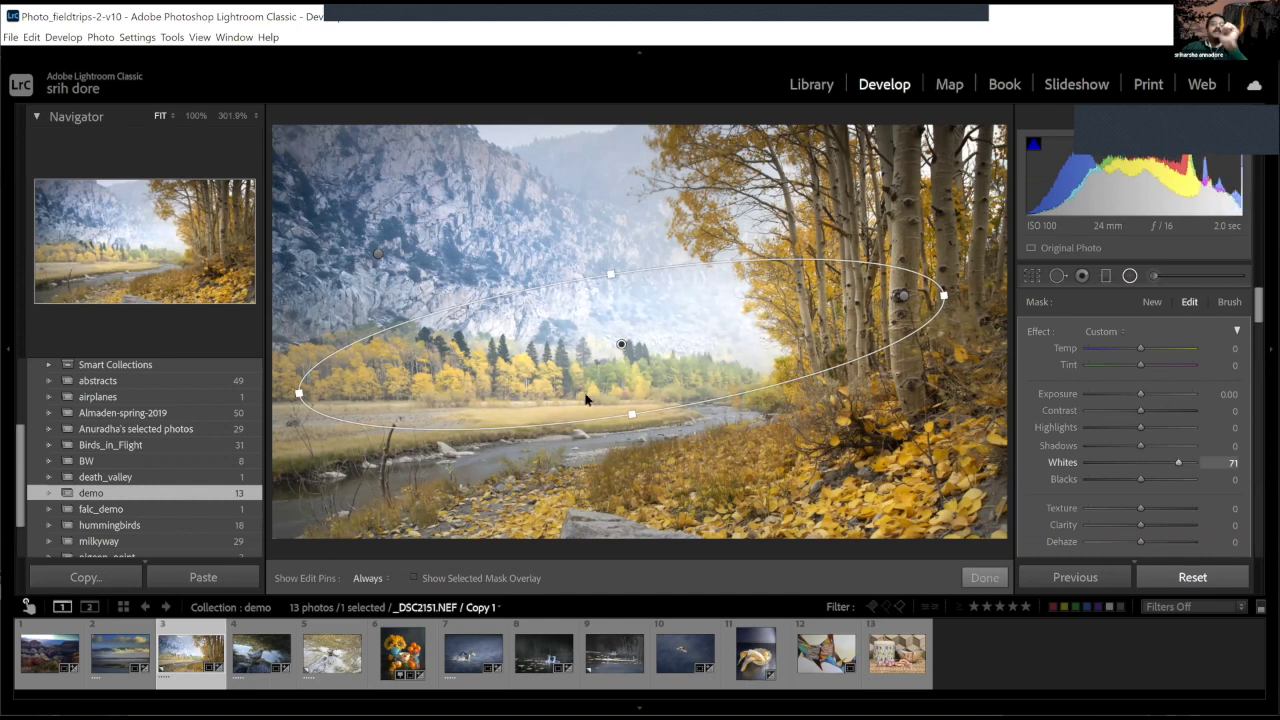
{"action": "left_click_drag", "start_coordinate": [298, 393], "coordinate": [80, 432]}
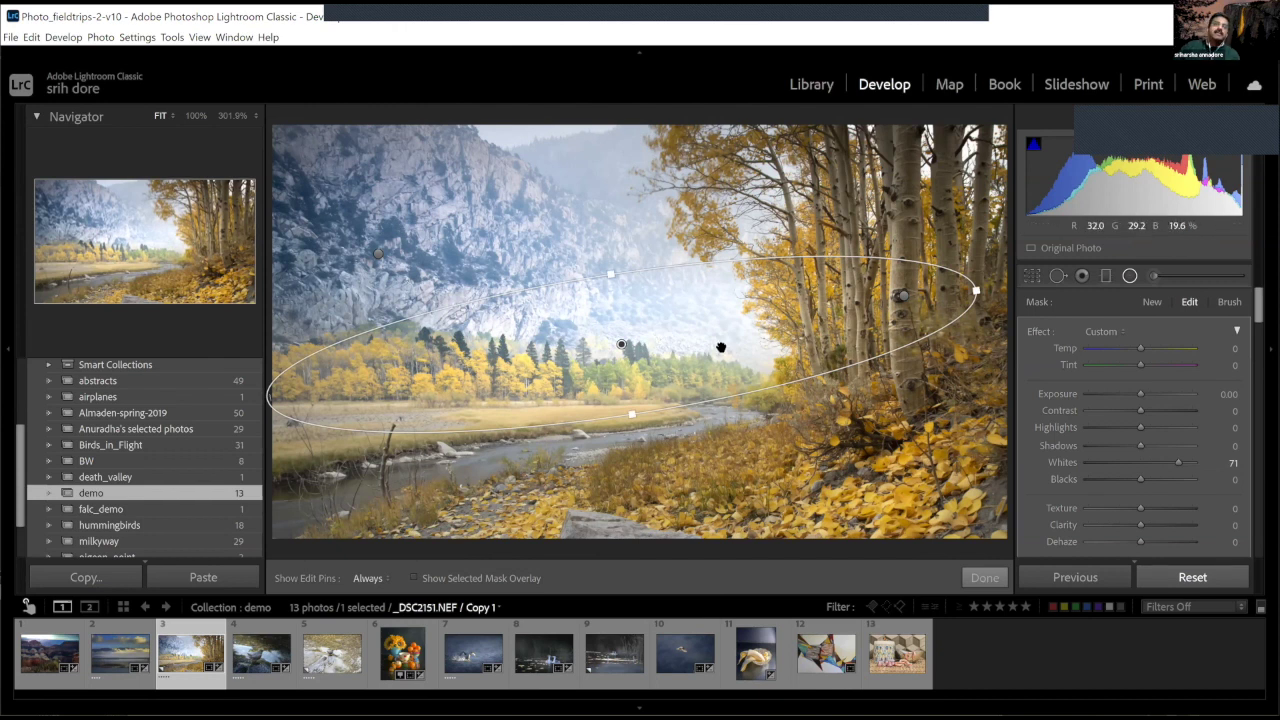
{"action": "left_click_drag", "start_coordinate": [621, 344], "coordinate": [585, 345]}
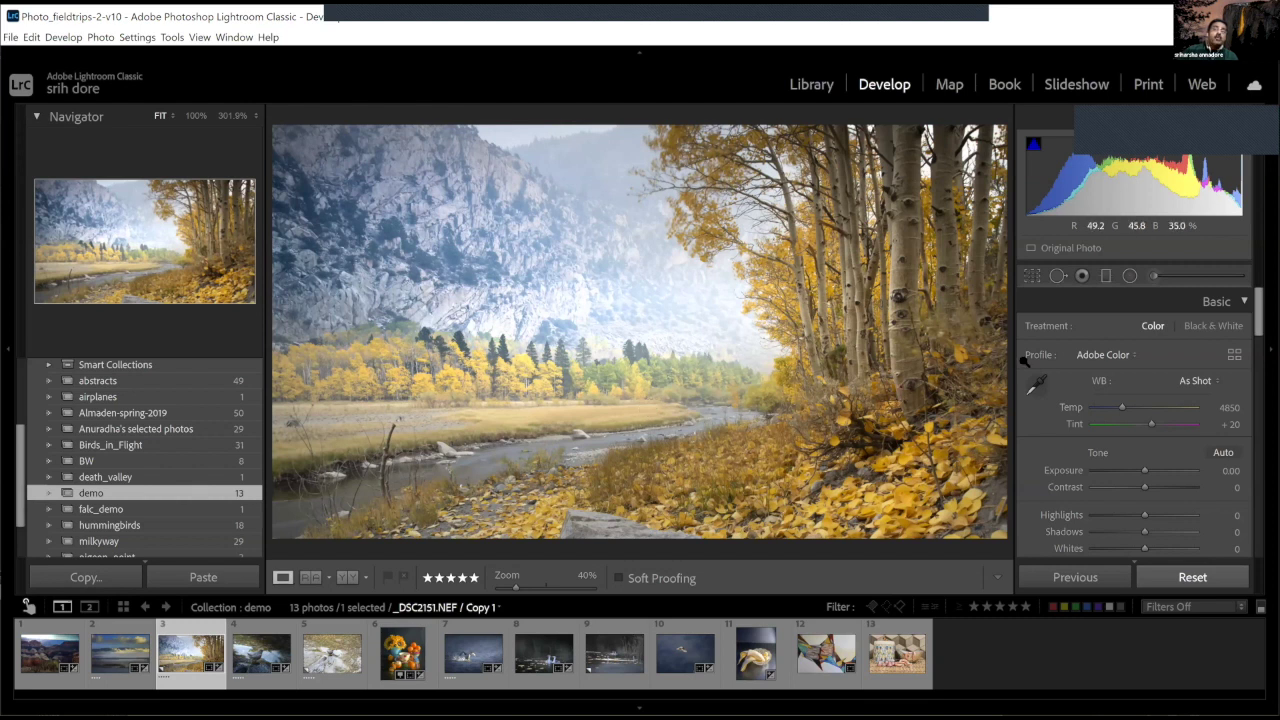
- Add a Radial Filter over the upper aspen trees with Exposure 1.25 and Blacks -53, shifting it slightly left
{"action": "left_click", "coordinate": [1130, 275]}
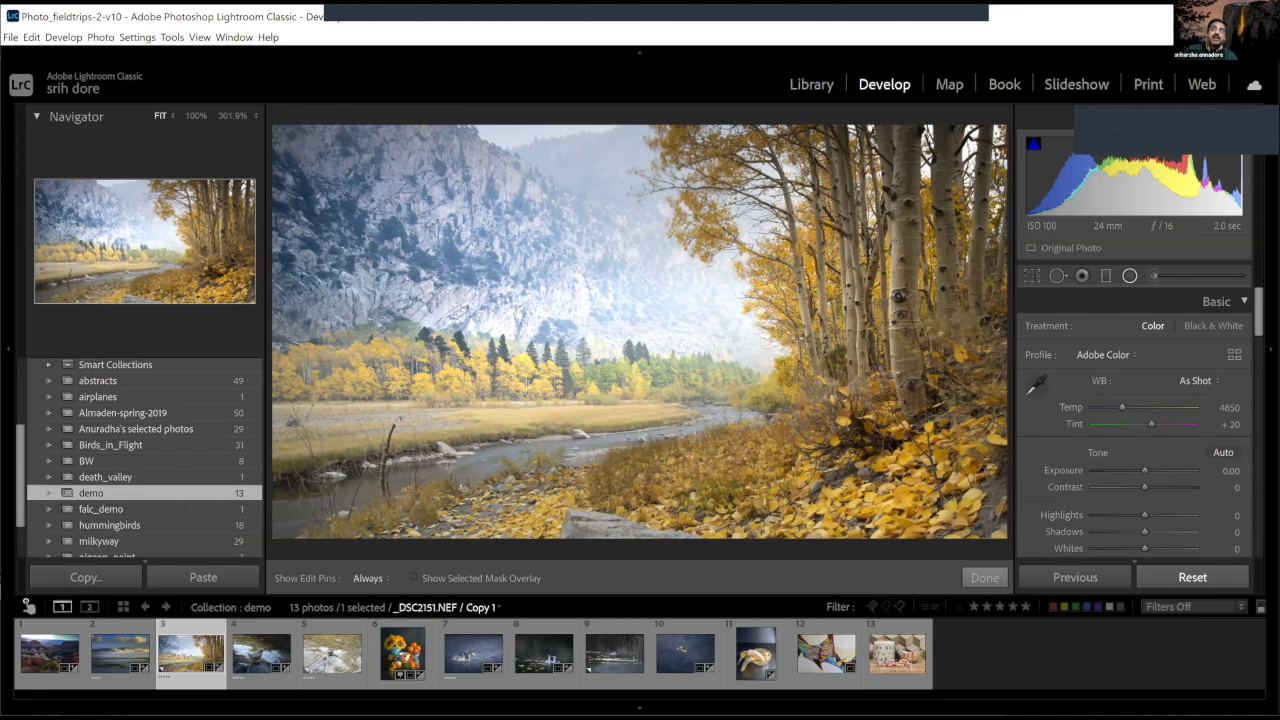
{"action": "left_click_drag", "start_coordinate": [920, 140], "coordinate": [1170, 346]}
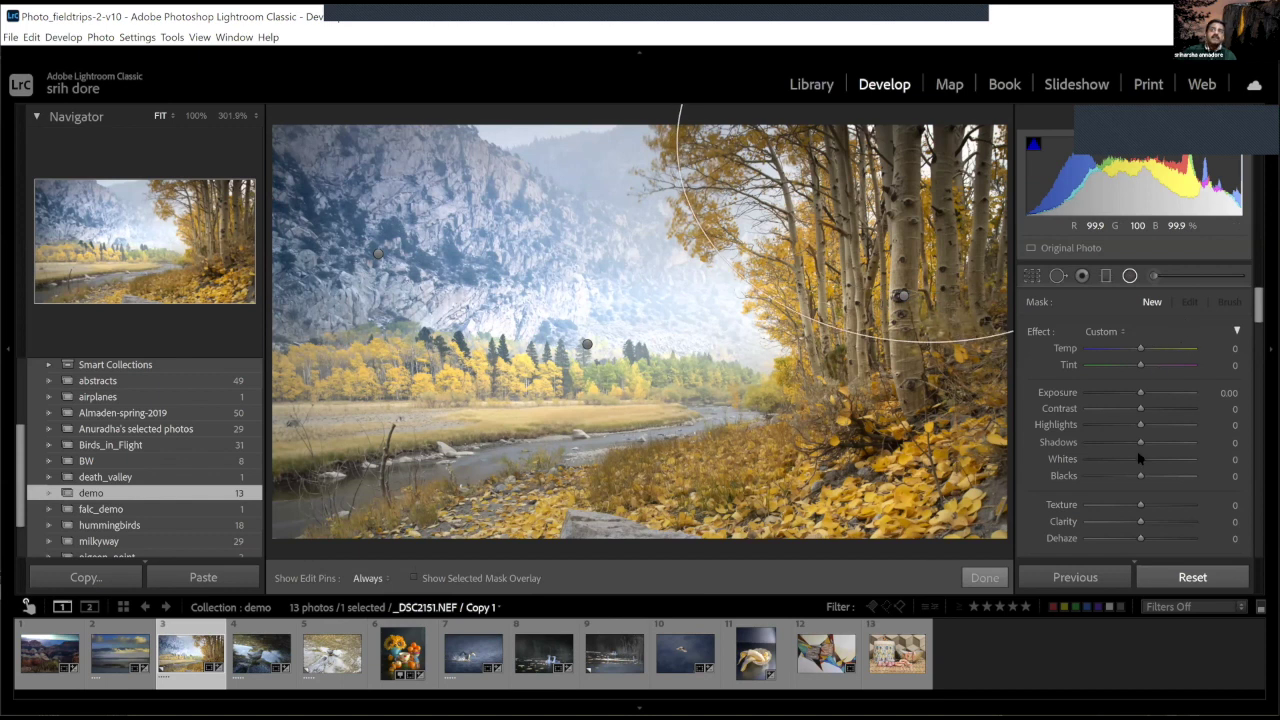
{"action": "left_click", "coordinate": [1156, 392]}
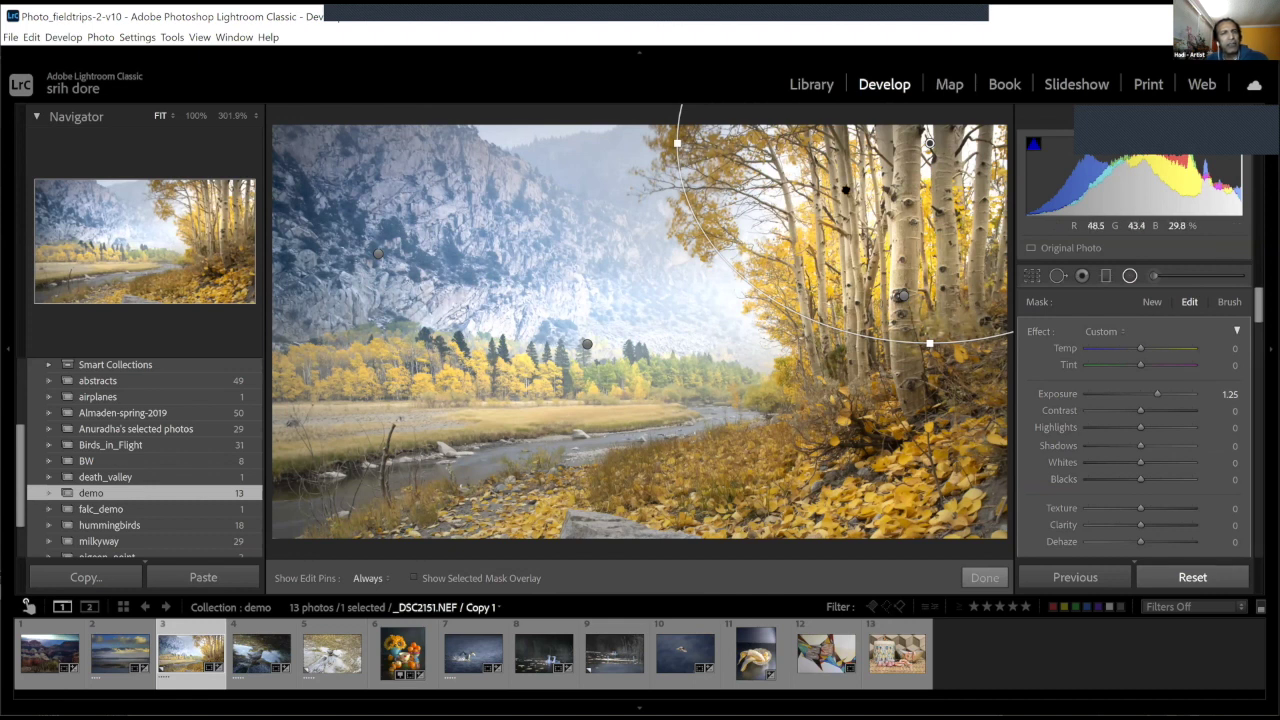
{"action": "left_click_drag", "start_coordinate": [840, 192], "coordinate": [828, 206]}
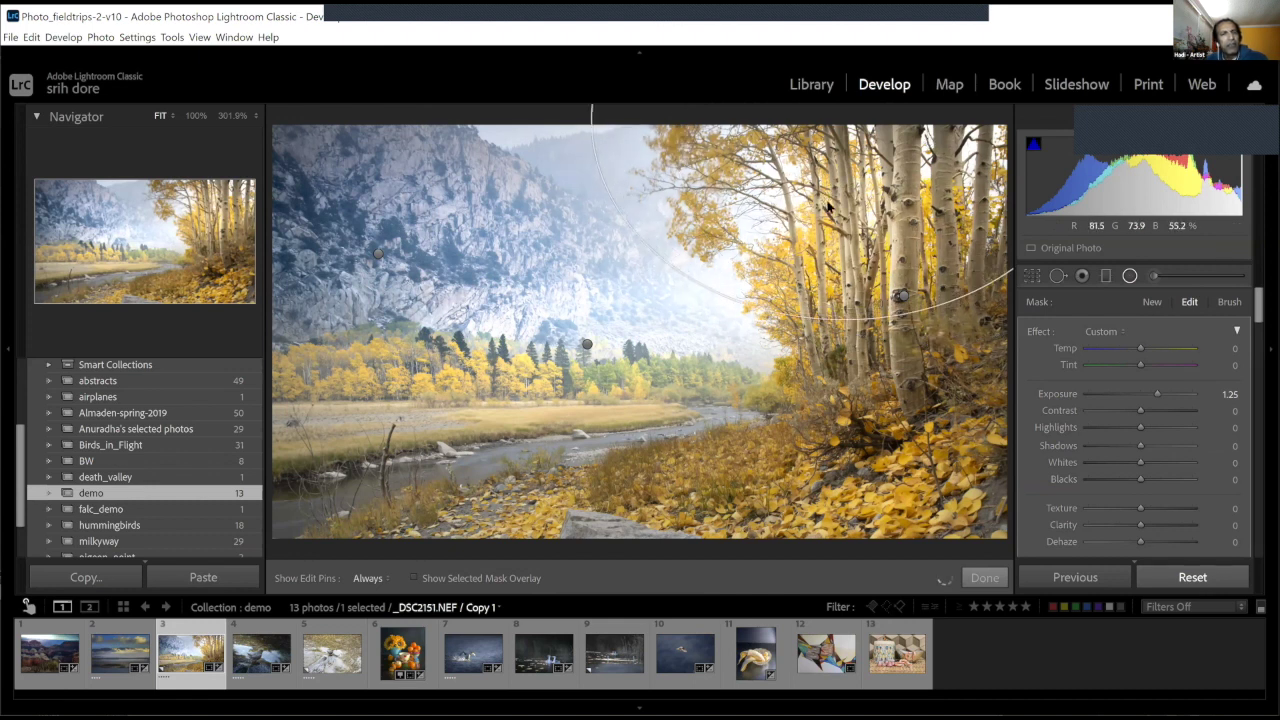
{"action": "left_click_drag", "start_coordinate": [936, 207], "coordinate": [940, 238]}
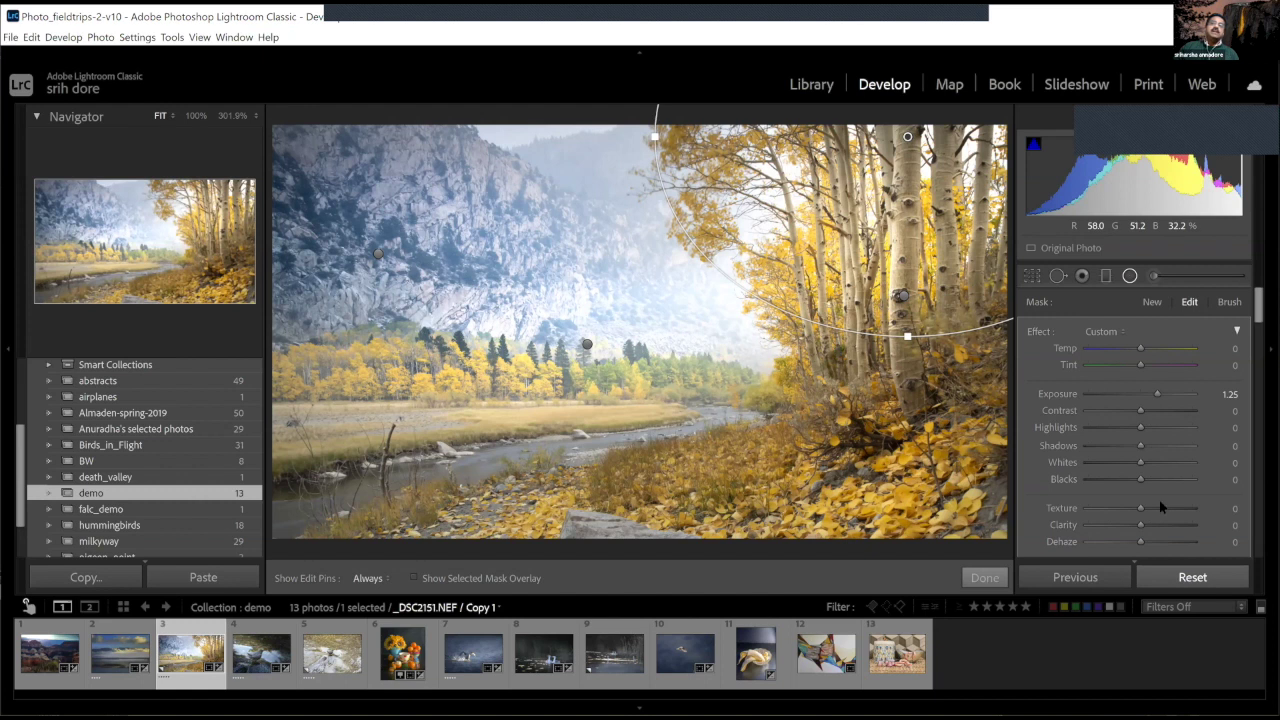
{"action": "left_click", "coordinate": [1122, 480]}
{"action": "left_click_drag", "start_coordinate": [1122, 480], "coordinate": [1113, 483]}
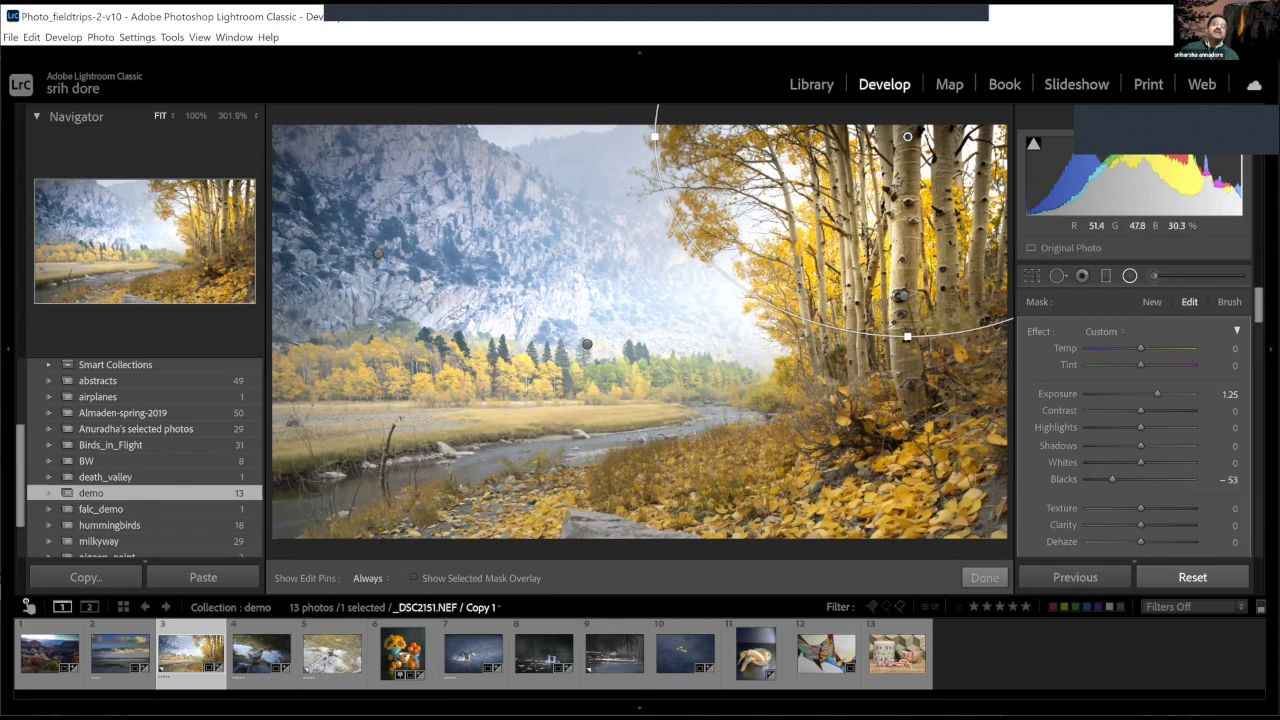
- Reshape the aspen filter by reducing its height, repositioning and rotating it, and extending it down over the lower trunks
{"action": "left_click_drag", "start_coordinate": [907, 337], "coordinate": [948, 255]}
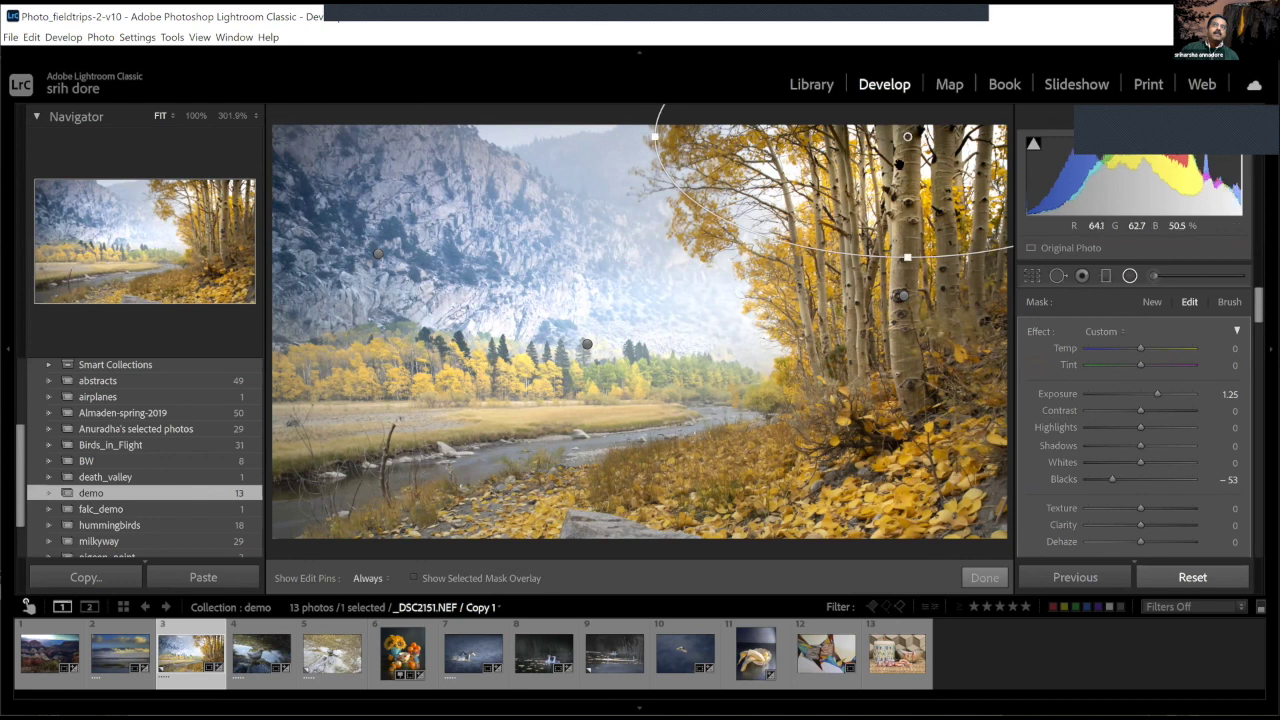
{"action": "key", "text": "ctrl+z"}
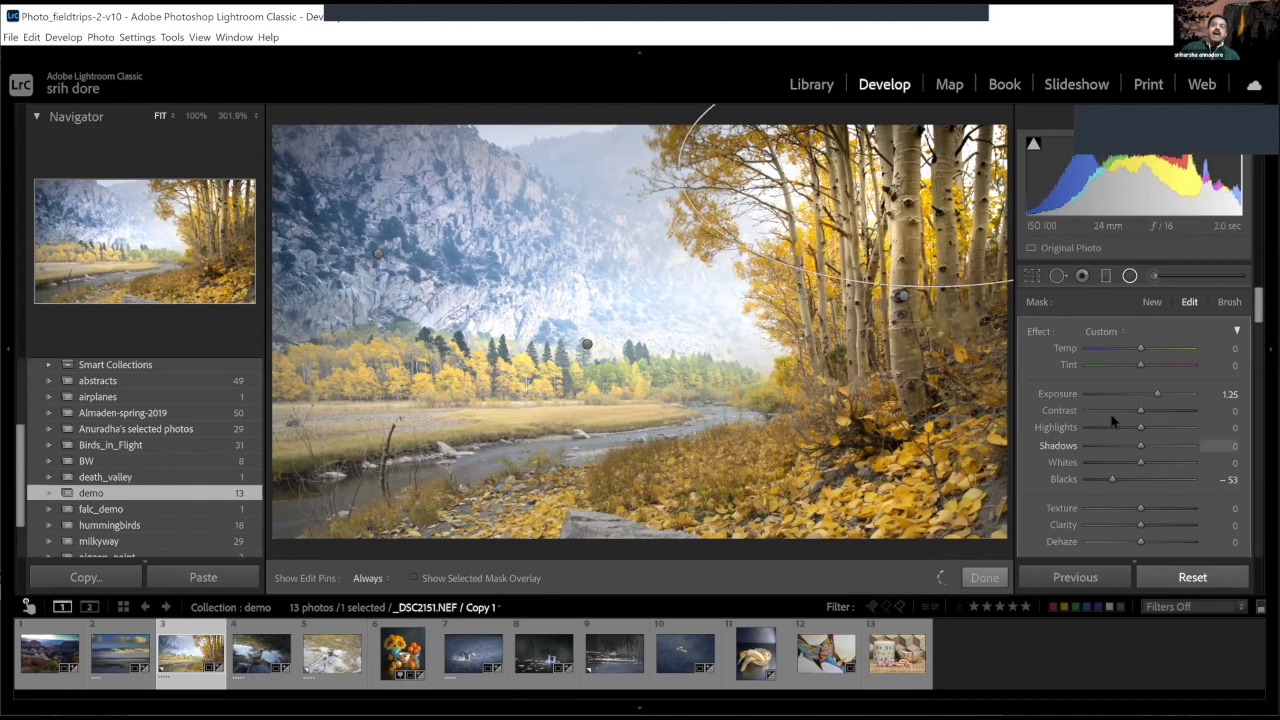
{"action": "scroll", "coordinate": [1034, 510], "scroll_direction": "down", "scroll_amount": 3}
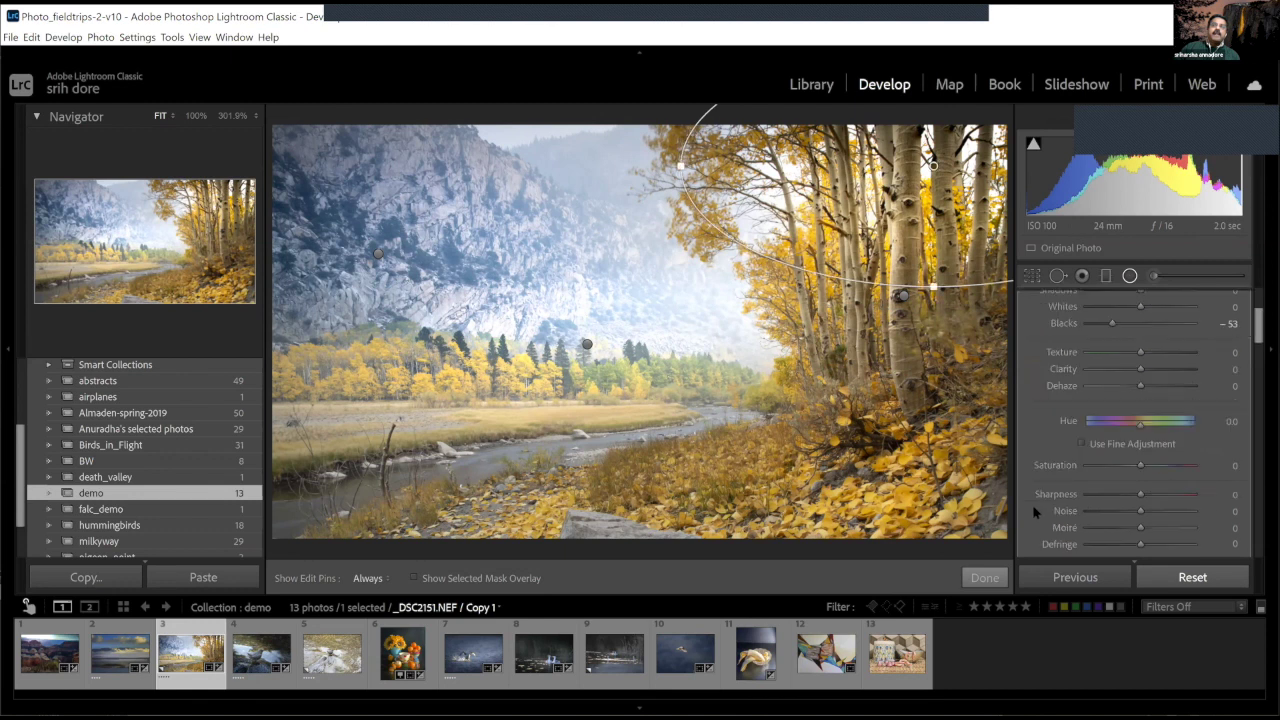
{"action": "scroll", "coordinate": [1032, 505], "scroll_direction": "up", "scroll_amount": 2}
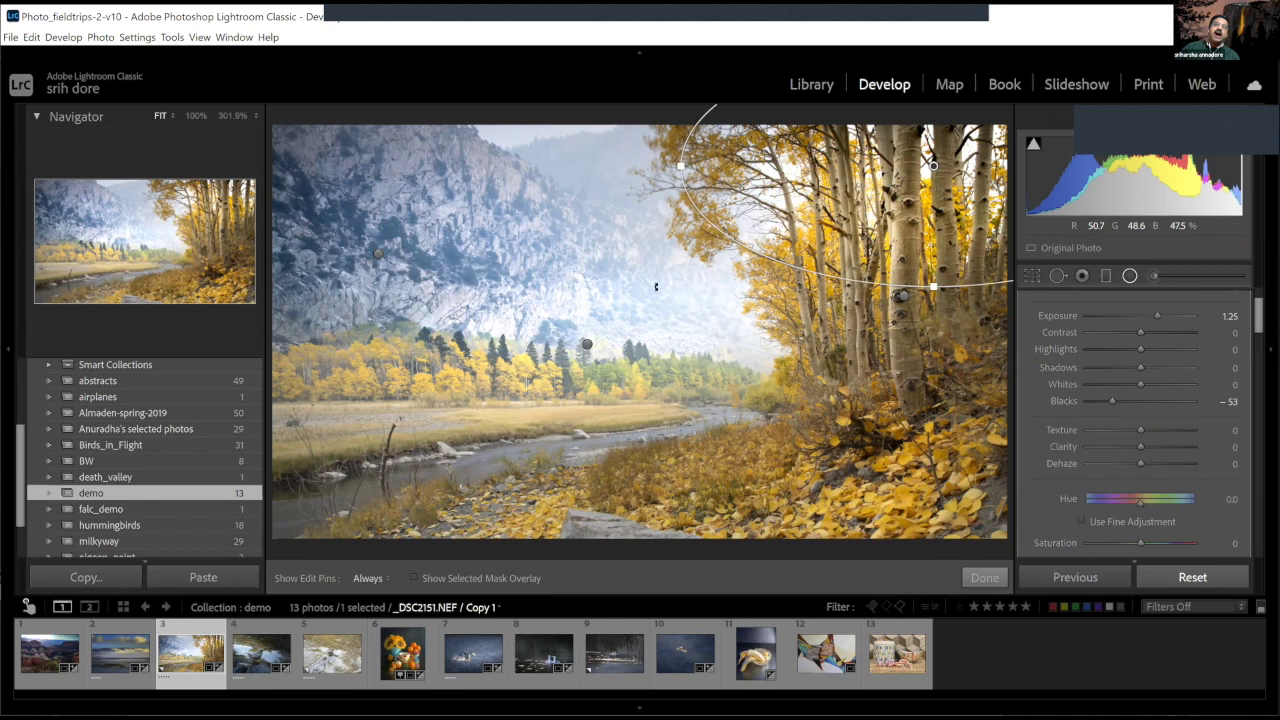
{"action": "left_click_drag", "start_coordinate": [655, 290], "coordinate": [792, 218]}
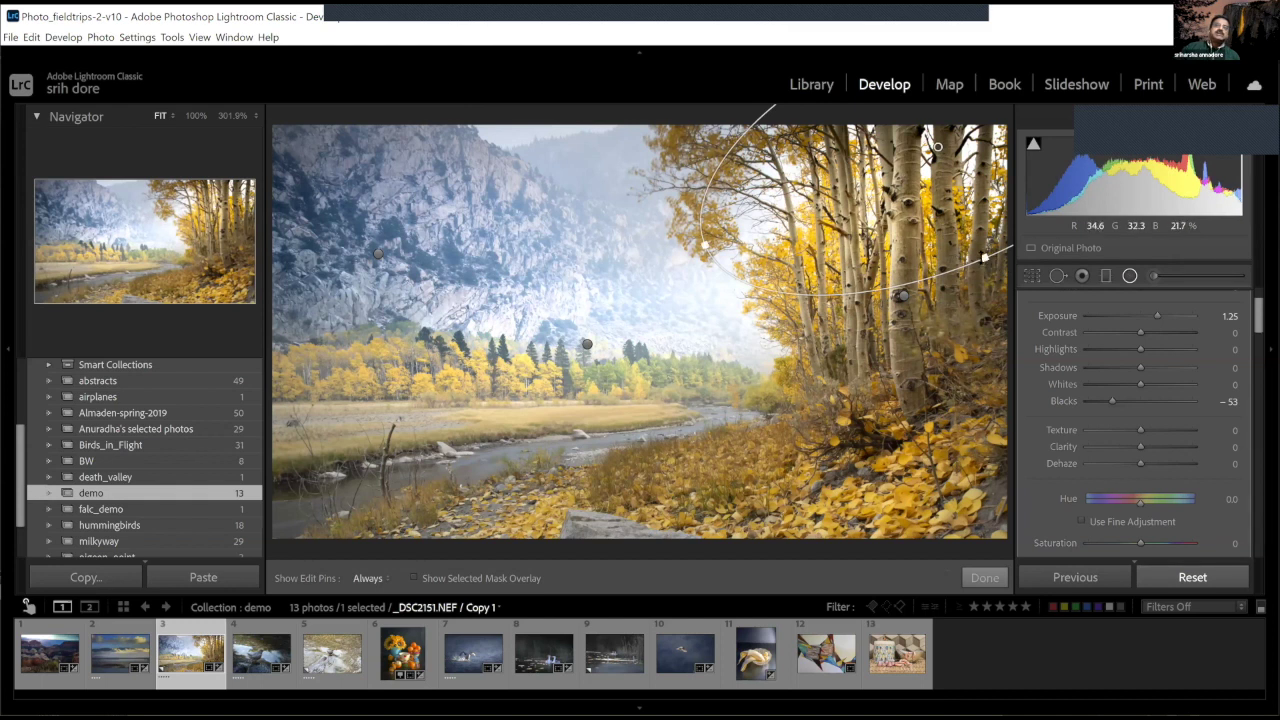
{"action": "left_click_drag", "start_coordinate": [983, 259], "coordinate": [1012, 310]}
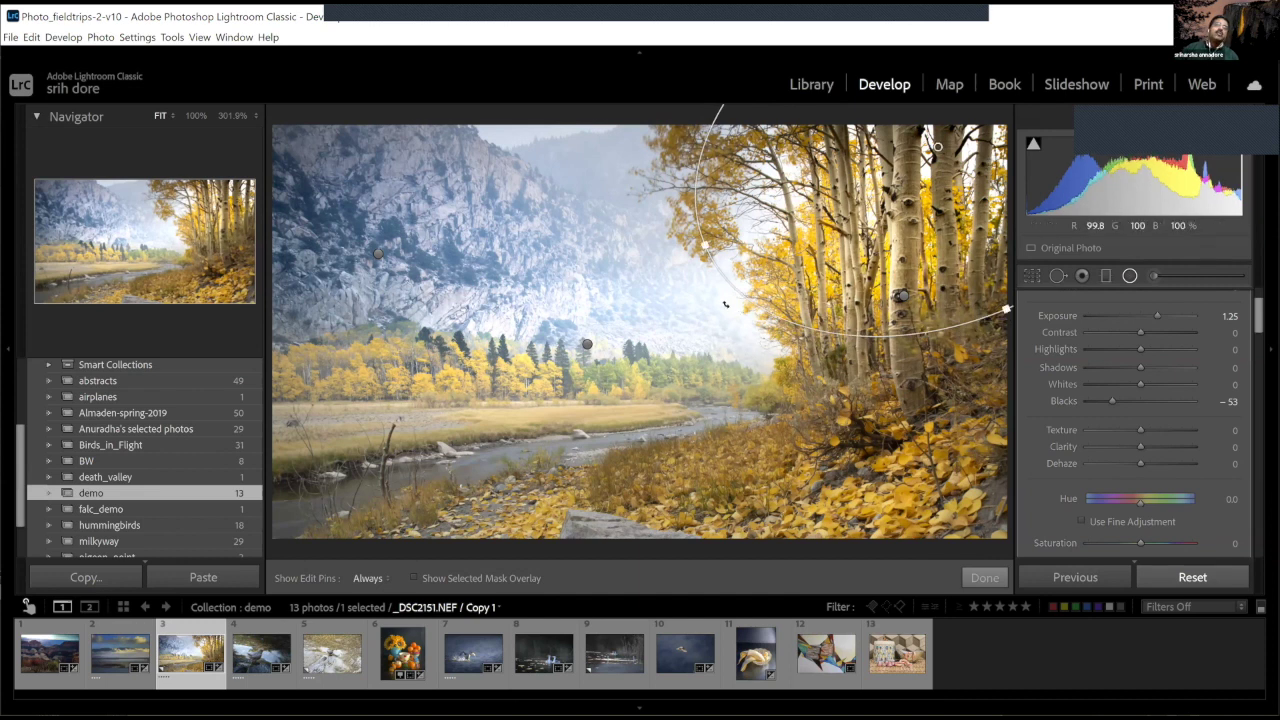
- Set the aspen filter's Contrast to -47 and move it slightly up and left
{"action": "scroll", "coordinate": [1069, 421], "scroll_direction": "up", "scroll_amount": 2}
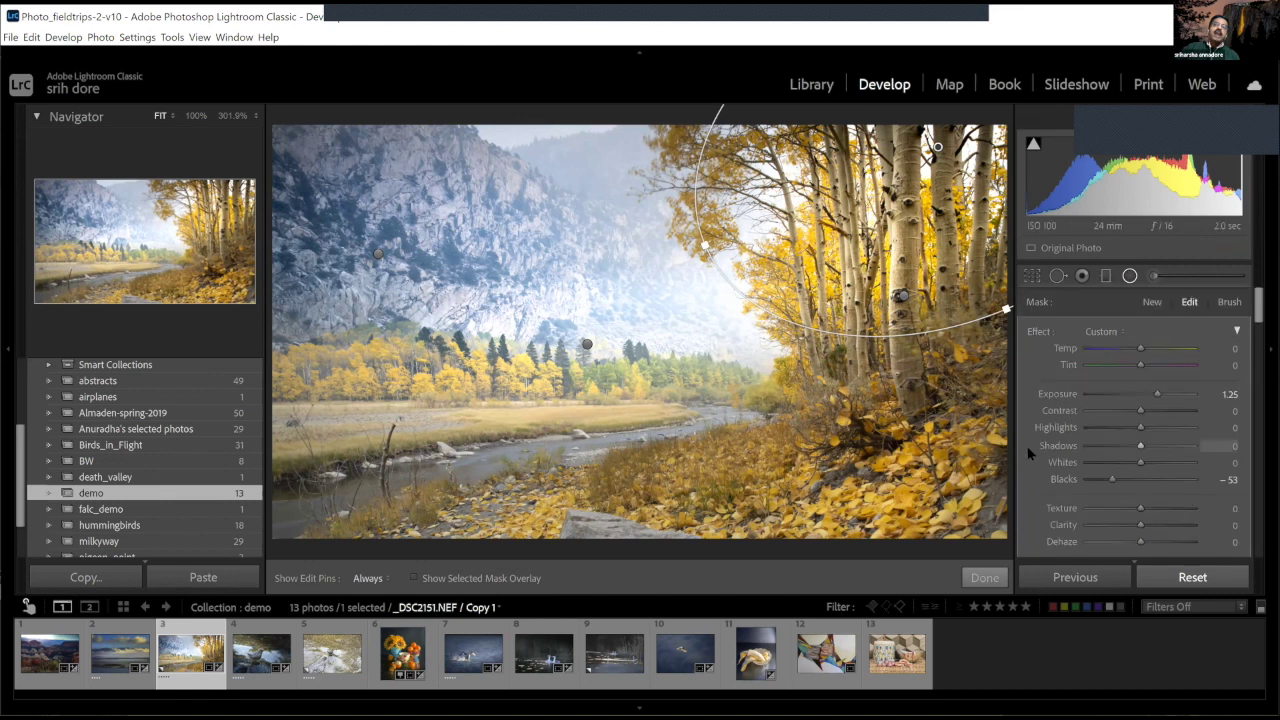
{"action": "left_click", "coordinate": [1116, 411]}
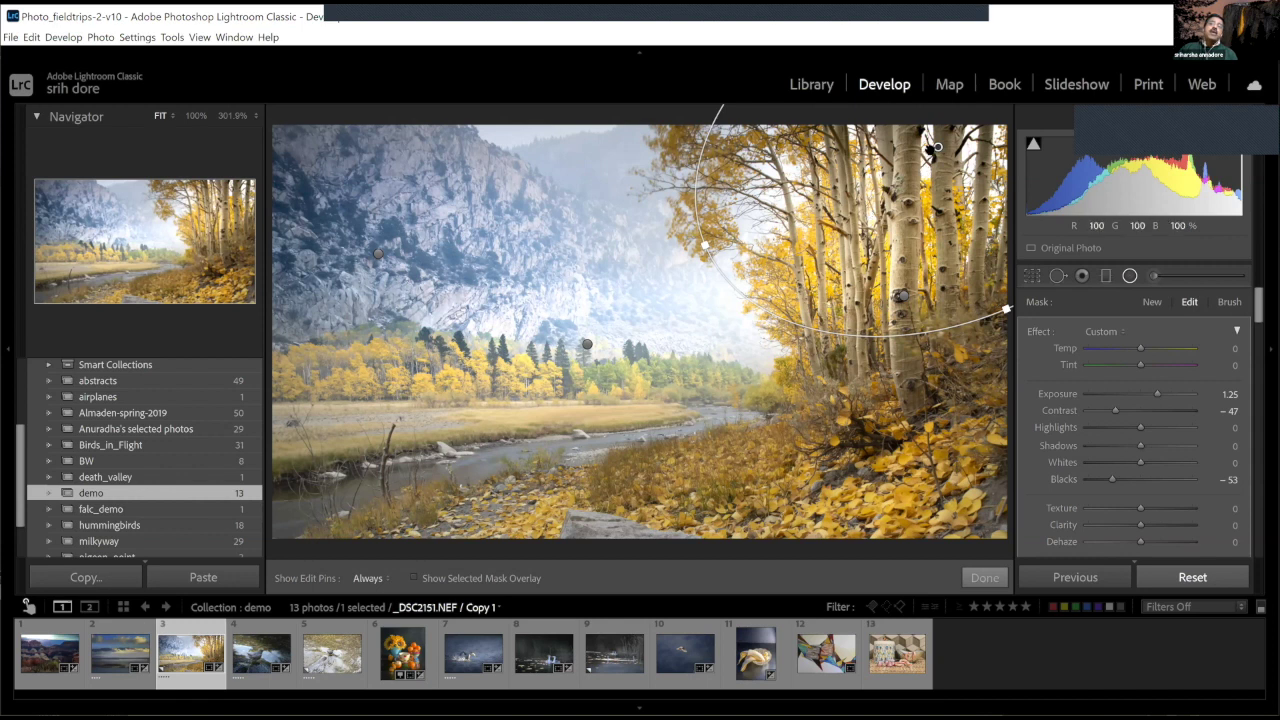
{"action": "left_click_drag", "start_coordinate": [938, 146], "coordinate": [938, 208]}
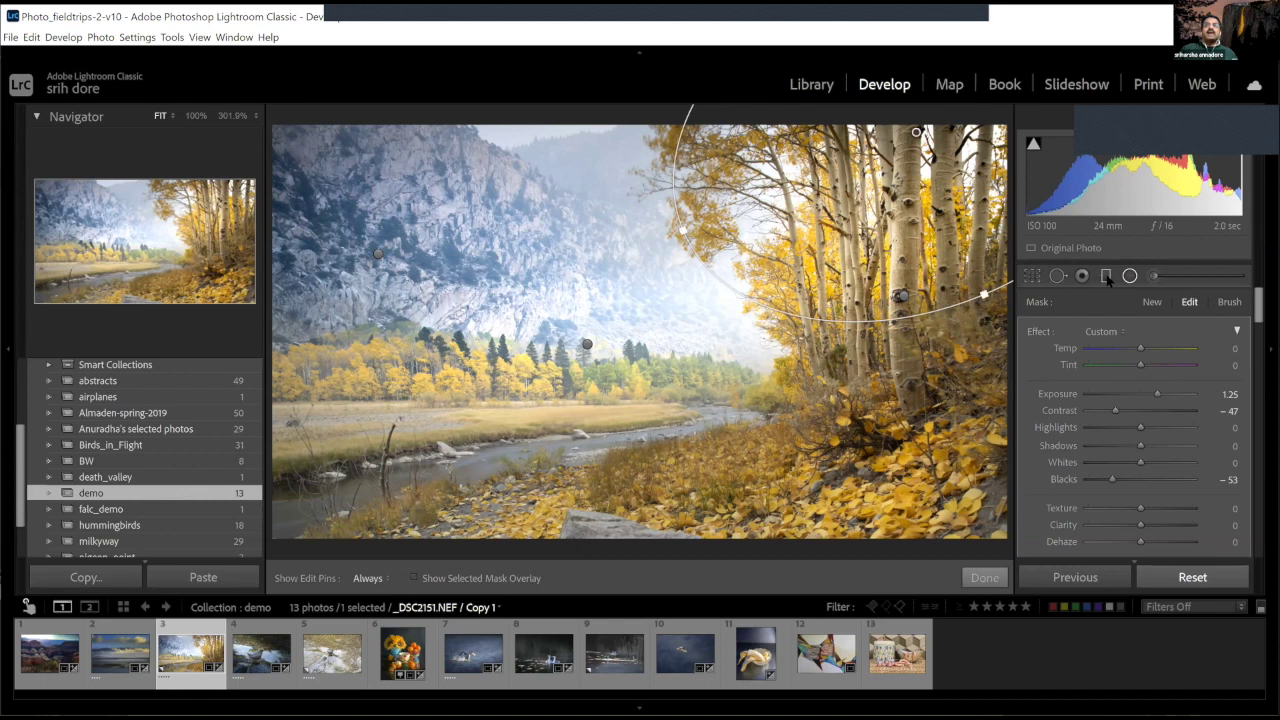
- Switch to the Graduated Filter and draw a horizontal gradient from the photo's bottom edge up over the foreground leaves and river
{"action": "key", "text": "h"}
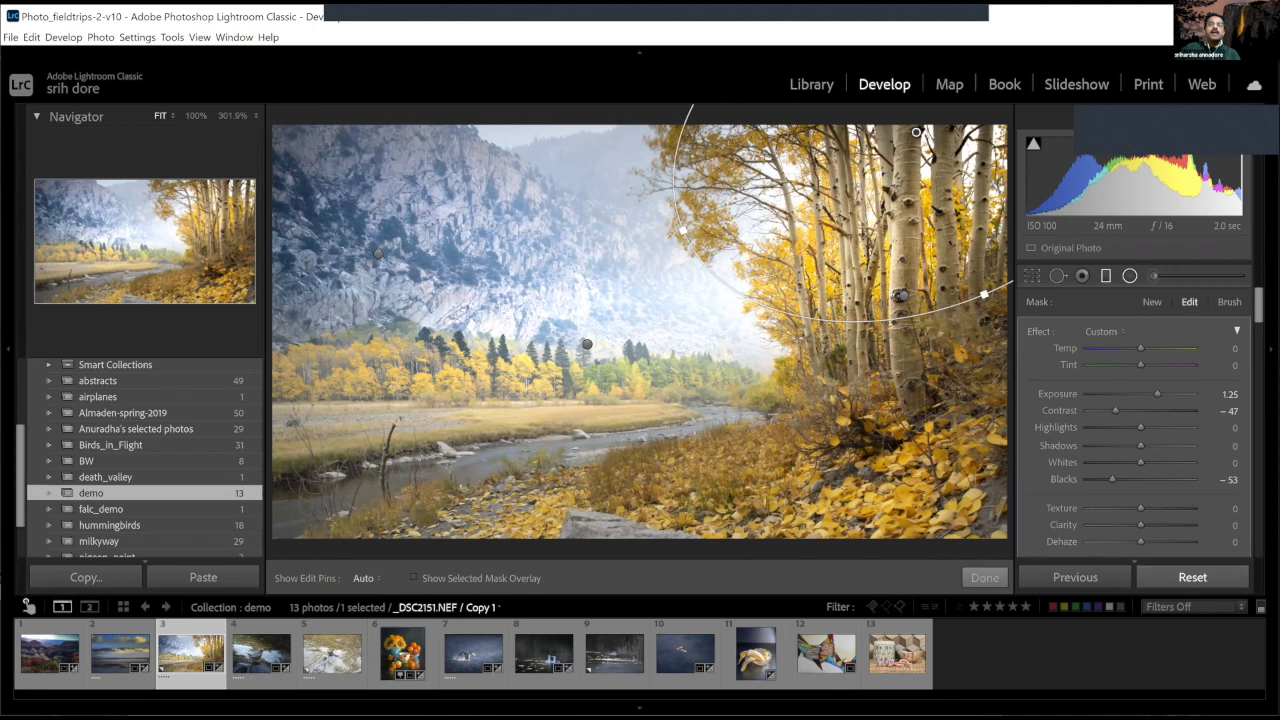
{"action": "left_click", "coordinate": [985, 578]}
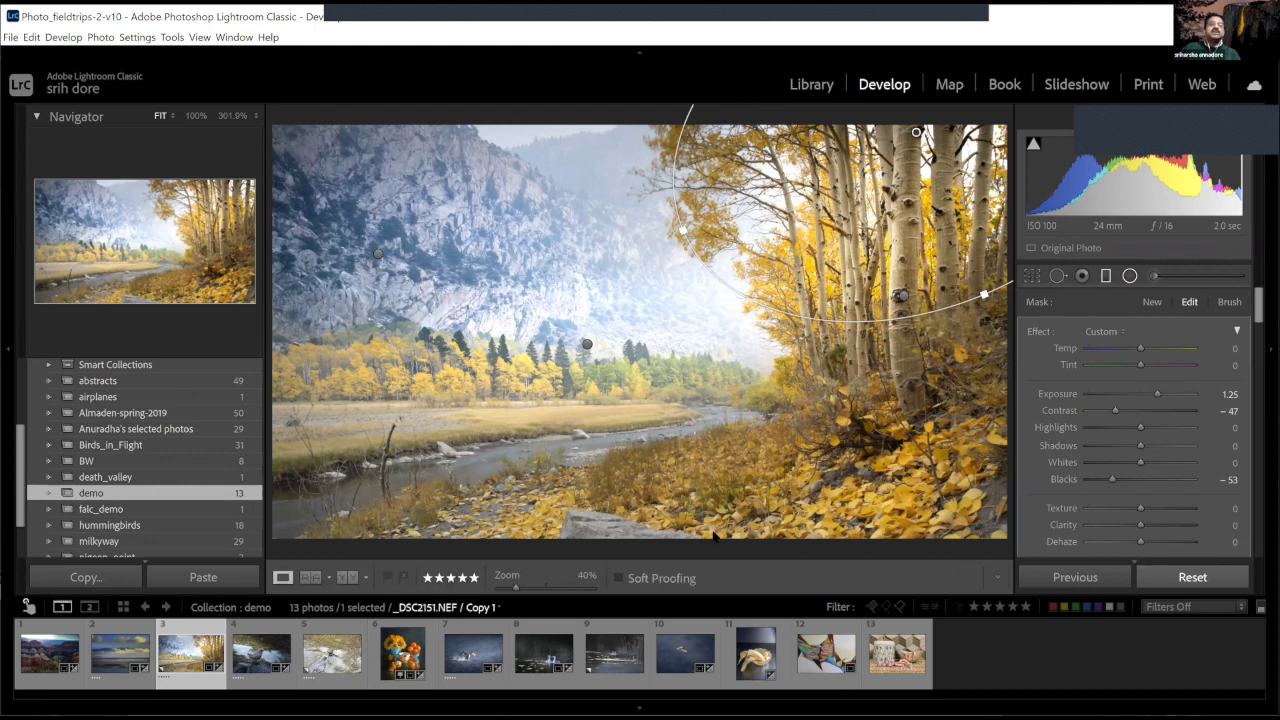
{"action": "left_click", "coordinate": [1086, 270]}
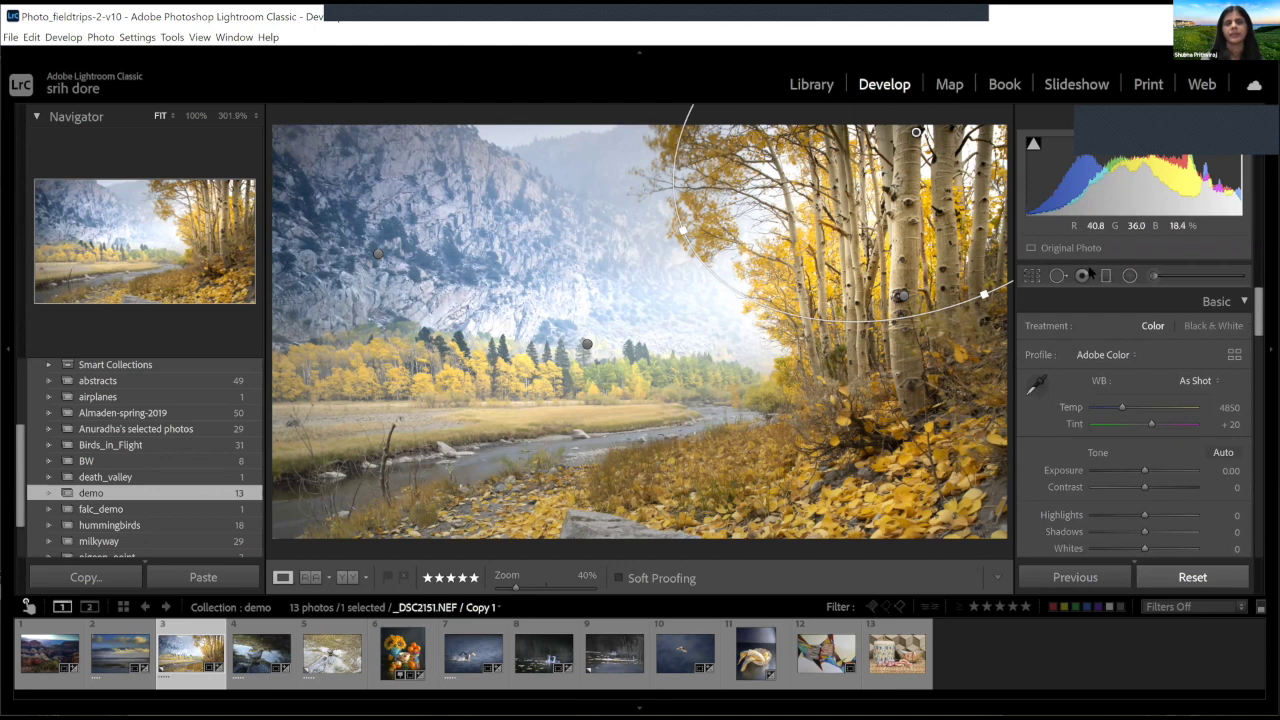
{"action": "left_click", "coordinate": [1108, 278]}
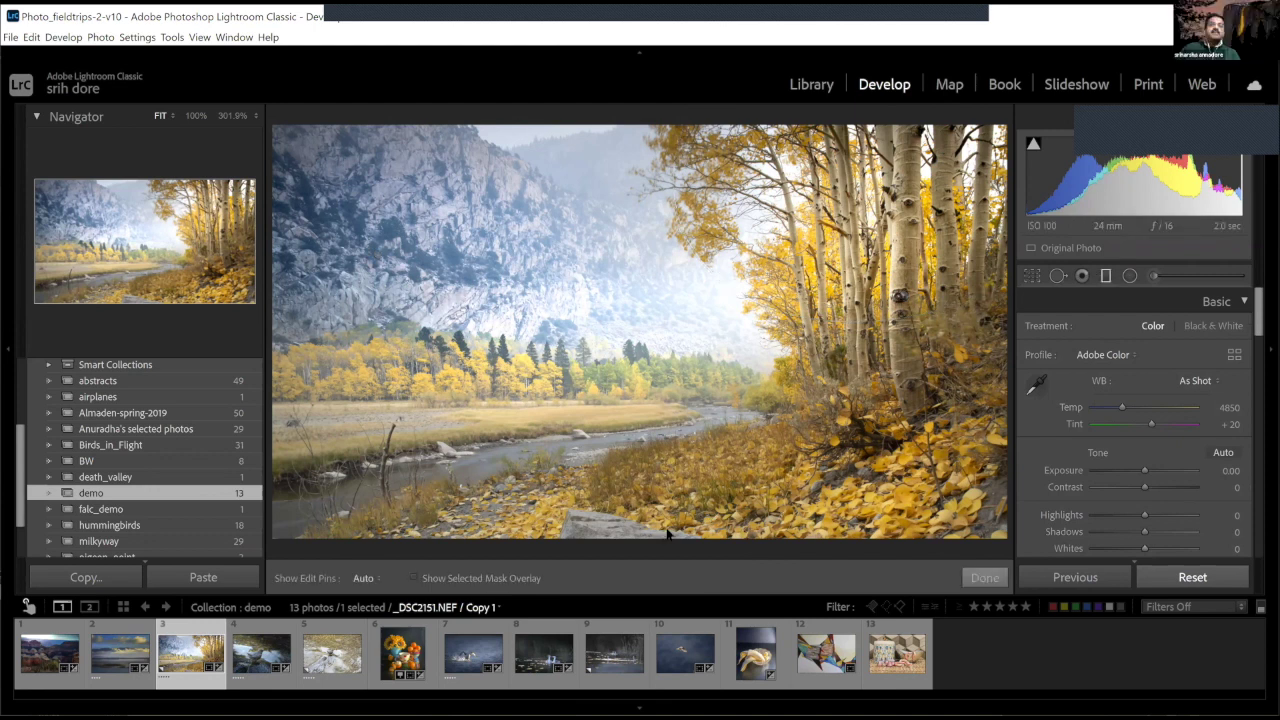
{"action": "left_click_drag", "start_coordinate": [668, 534], "coordinate": [681, 488]}
{"action": "left_click_drag", "start_coordinate": [679, 426], "coordinate": [674, 429]}
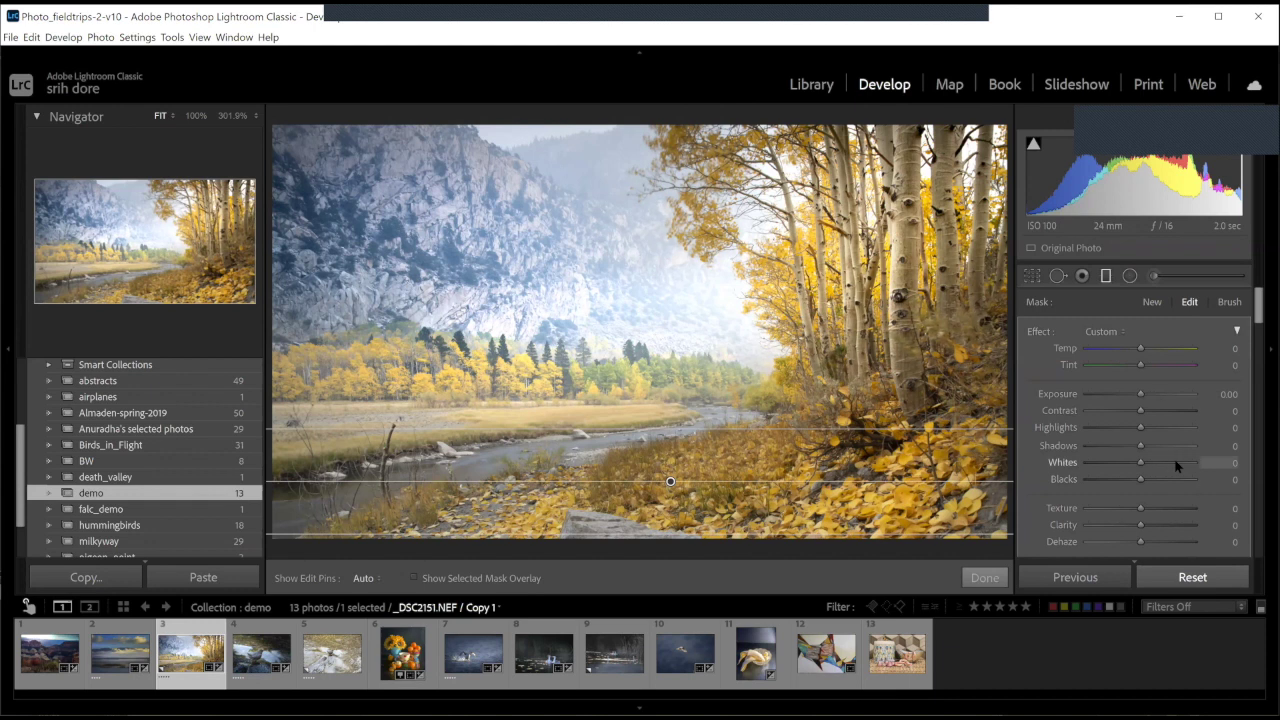
- Set the foreground Graduated Filter's Whites to 66
{"action": "scroll", "coordinate": [1176, 465], "scroll_direction": "up", "scroll_amount": 5}
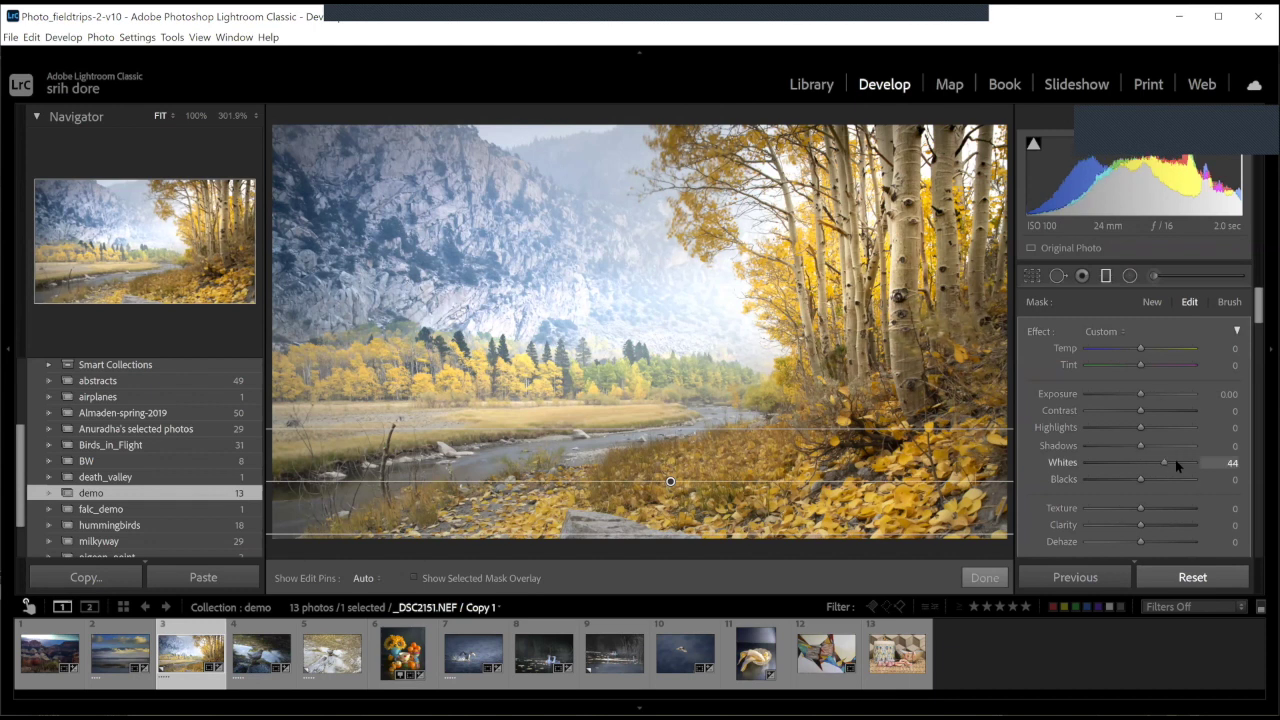
{"action": "scroll", "coordinate": [1176, 465], "scroll_direction": "up", "scroll_amount": 3}
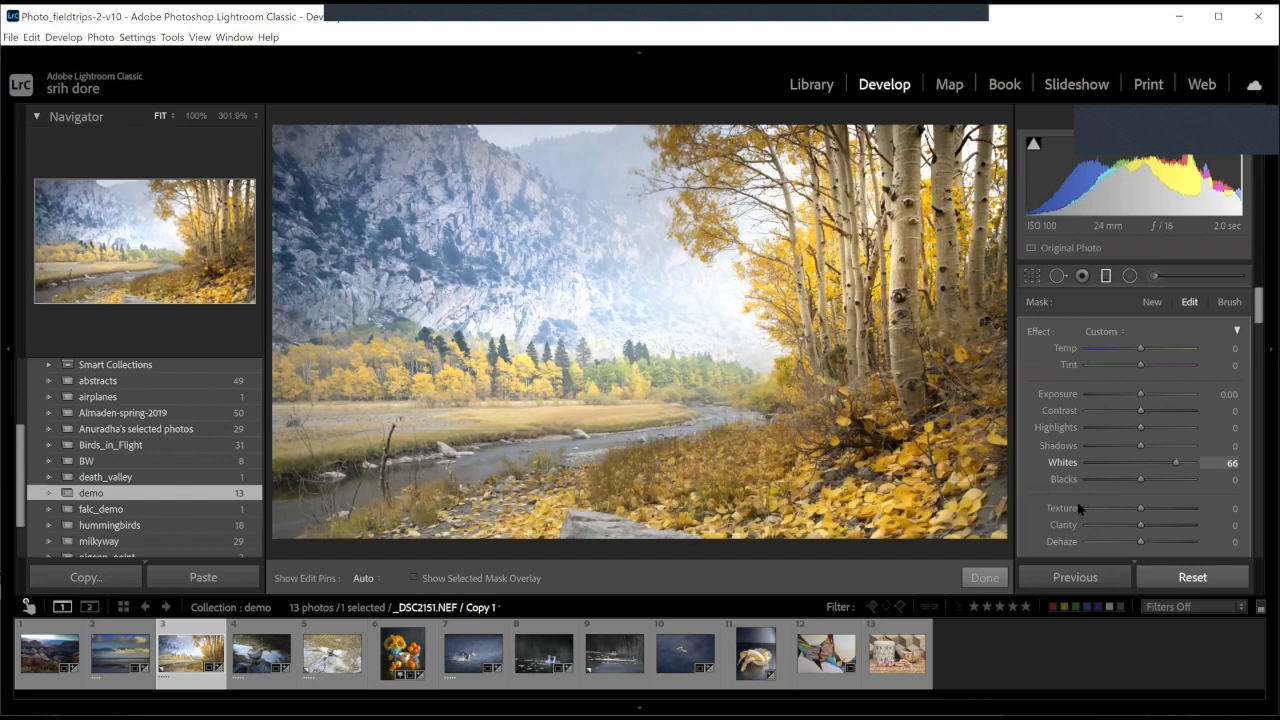
{"action": "scroll", "coordinate": [1052, 518], "scroll_direction": "down", "scroll_amount": 3}
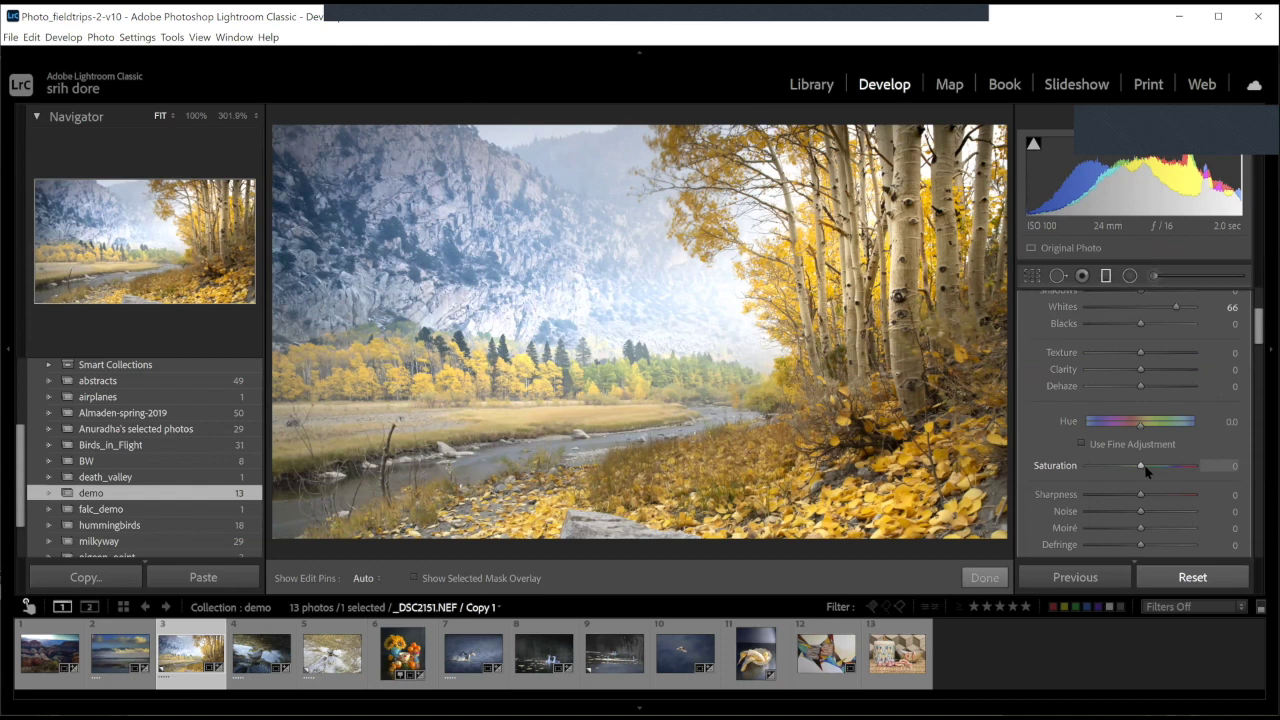
- Set the foreground Graduated Filter's Saturation to 10 and finish editing the filter
{"action": "type", "text": "10"}
{"action": "key", "text": "Return"}
{"action": "left_click", "coordinate": [984, 578]}
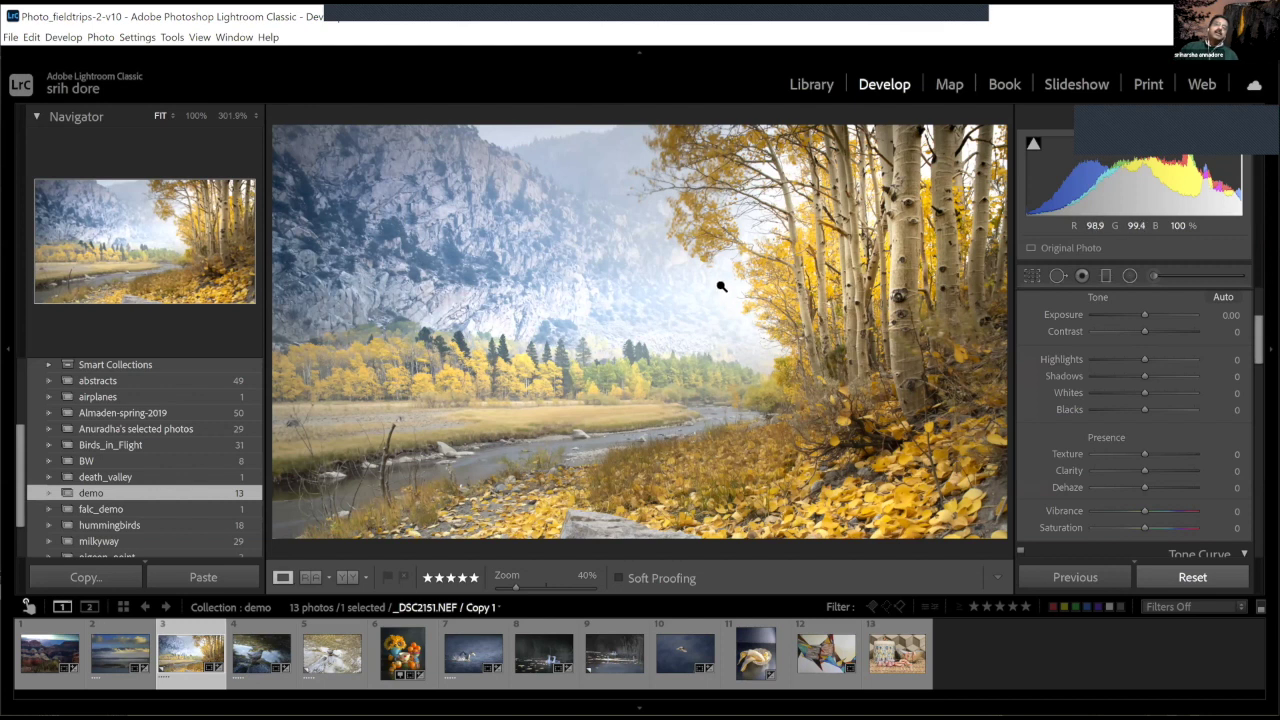
- Compare the river landscape before and after side by side, and hide the navigation area to enlarge the comparison
{"action": "left_click", "coordinate": [344, 578]}
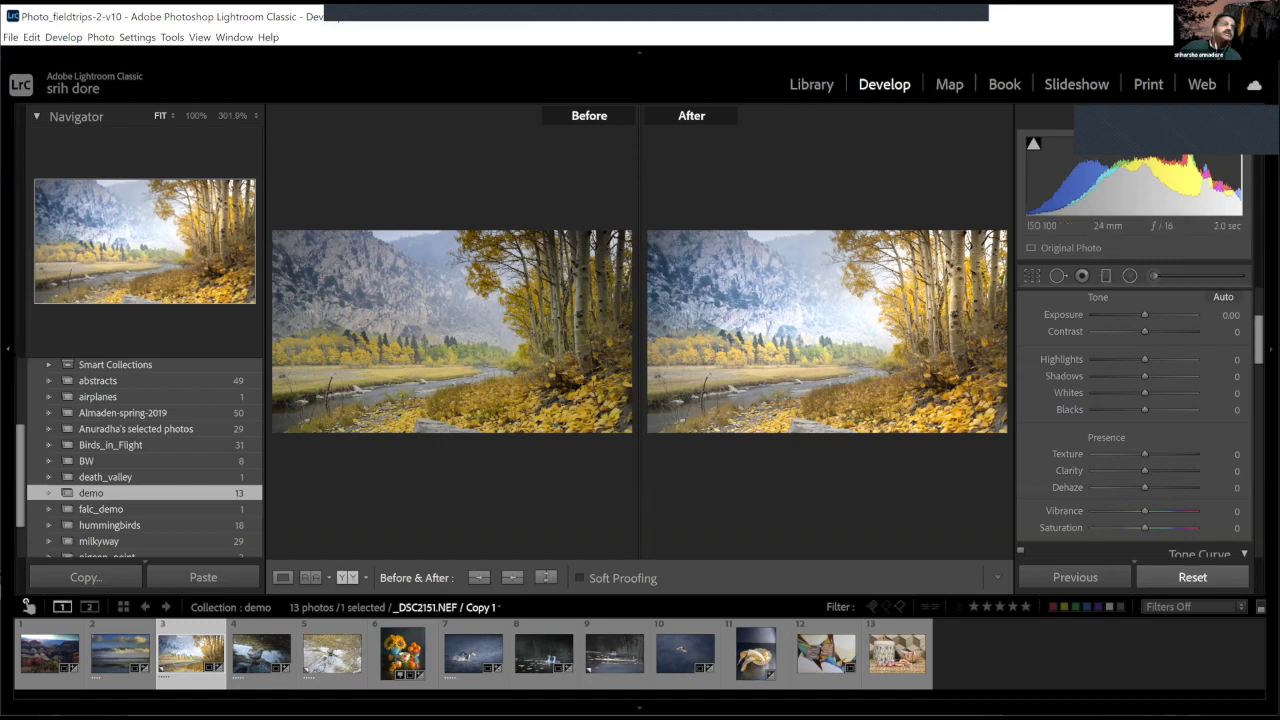
{"action": "key", "text": "shift+y"}
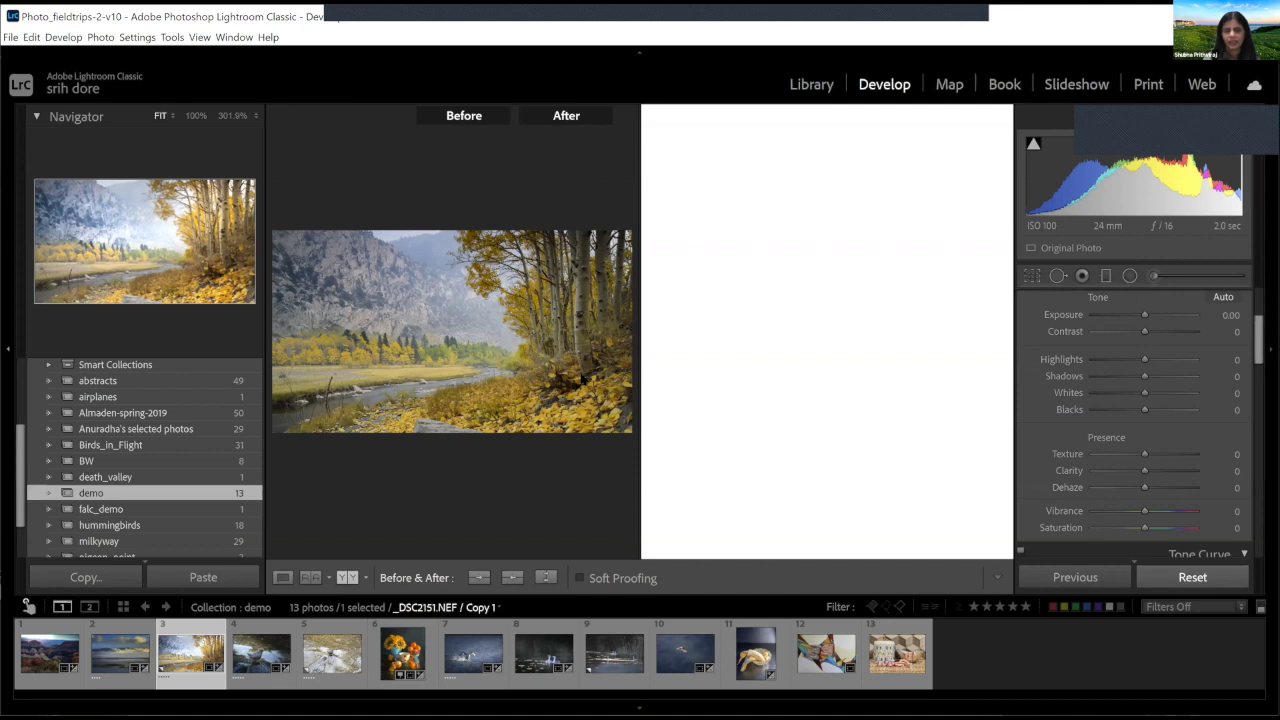
{"action": "key", "text": "F7"}
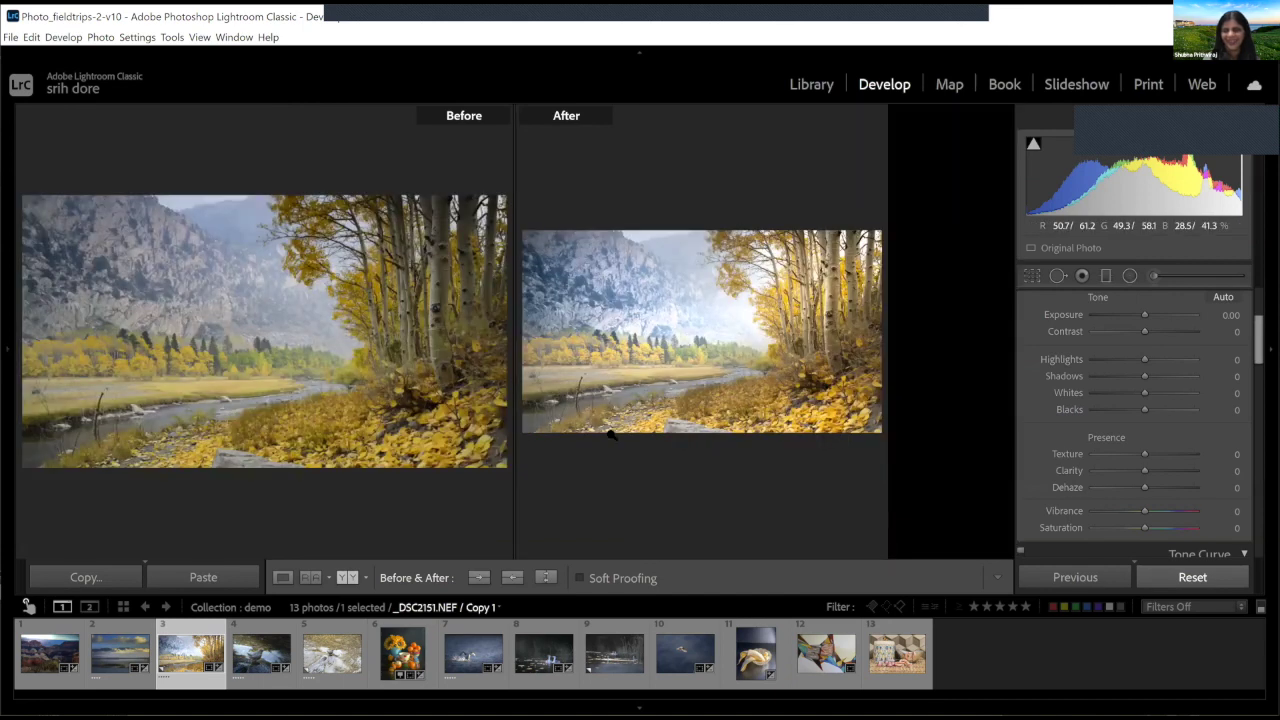
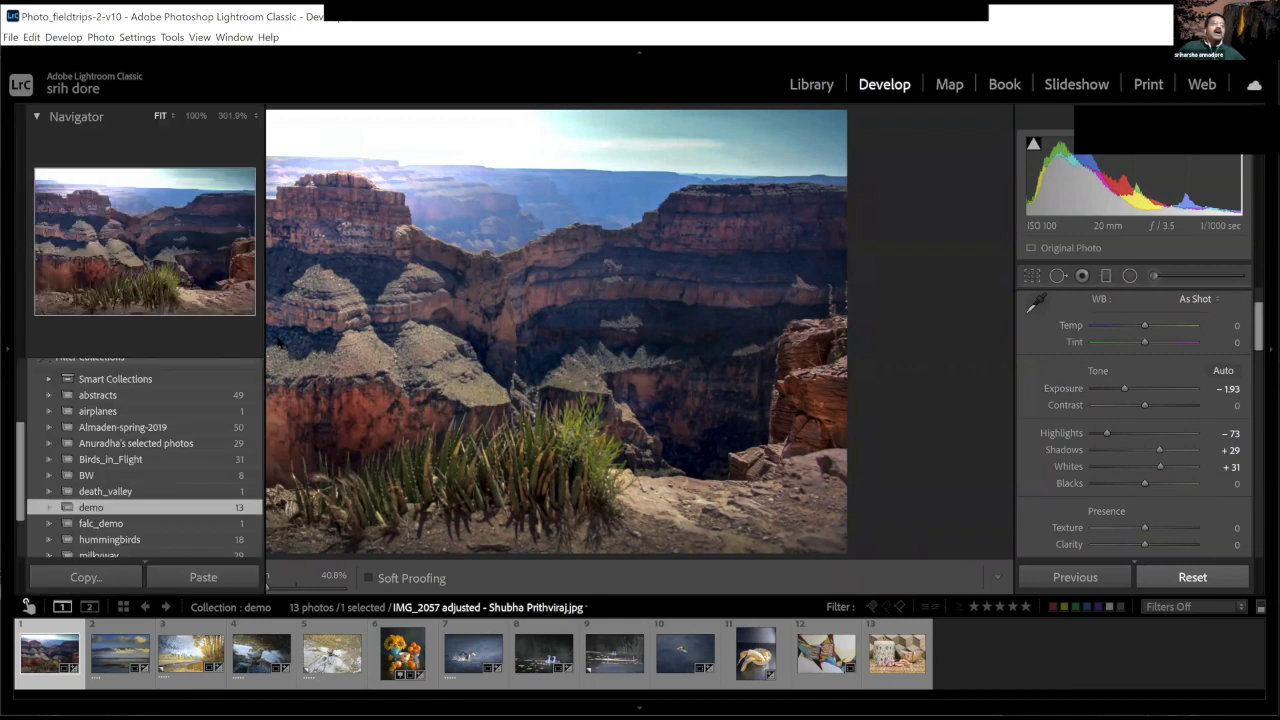
- Compare the canyon photo before and after side by side with the navigation area hidden
{"action": "key", "text": "F7"}
{"action": "left_click", "coordinate": [95, 577]}
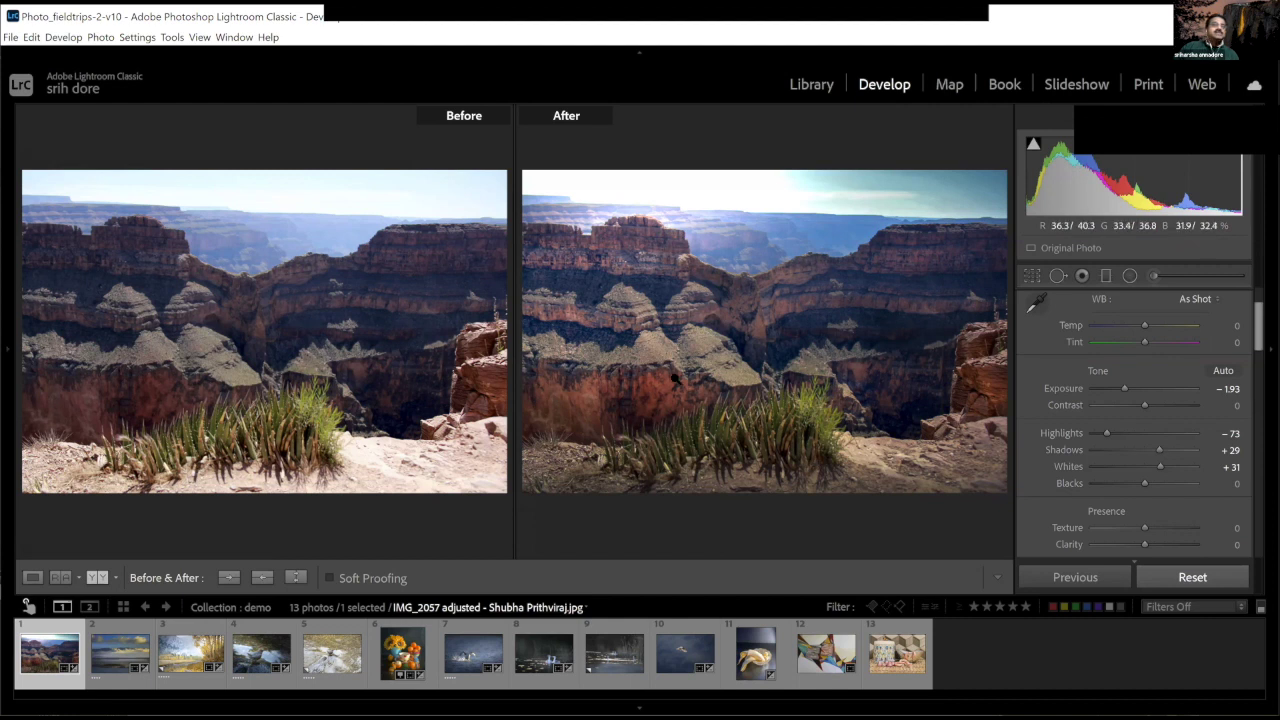
- Open the cloud-covered lake photo in an enlarged before/after comparison and set its Exposure to -1.50
{"action": "left_click", "coordinate": [124, 661]}
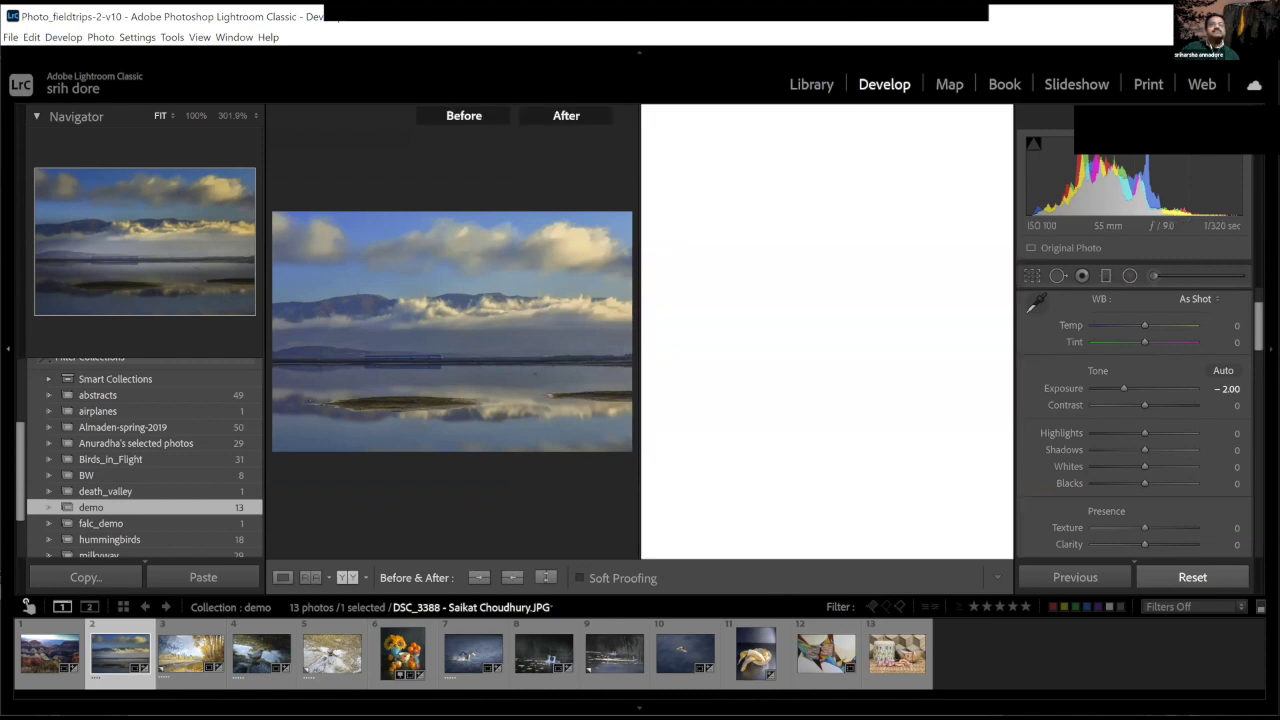
{"action": "key", "text": "F7"}
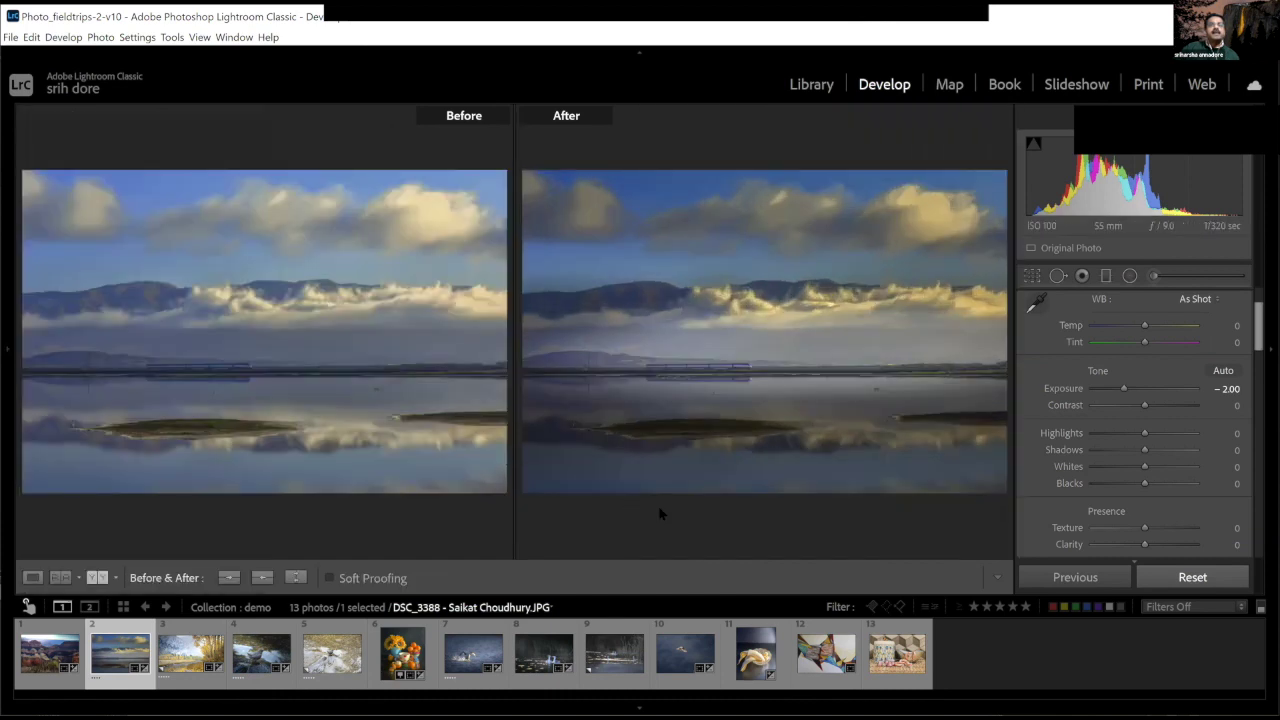
{"action": "left_click_drag", "start_coordinate": [1125, 390], "coordinate": [1131, 390]}
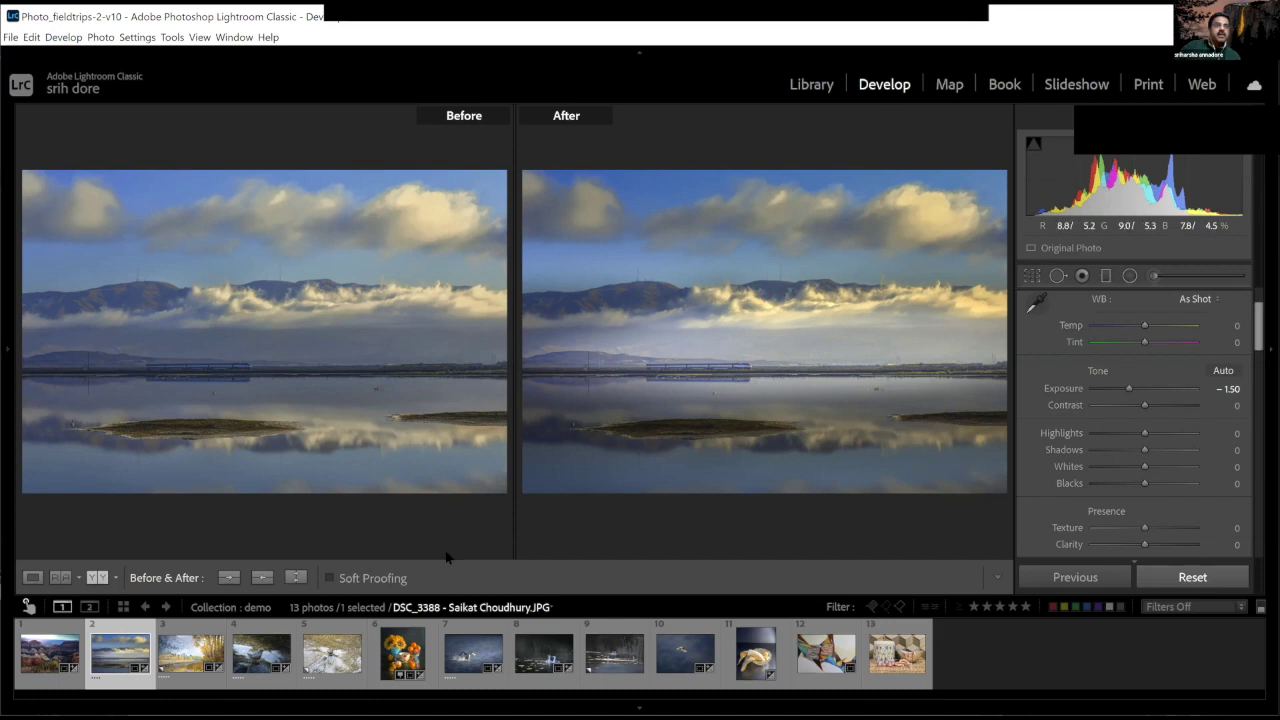
- Review the sunflower still life before and after, and open the abstract painting photo in single-image view
{"action": "left_click", "coordinate": [397, 653]}
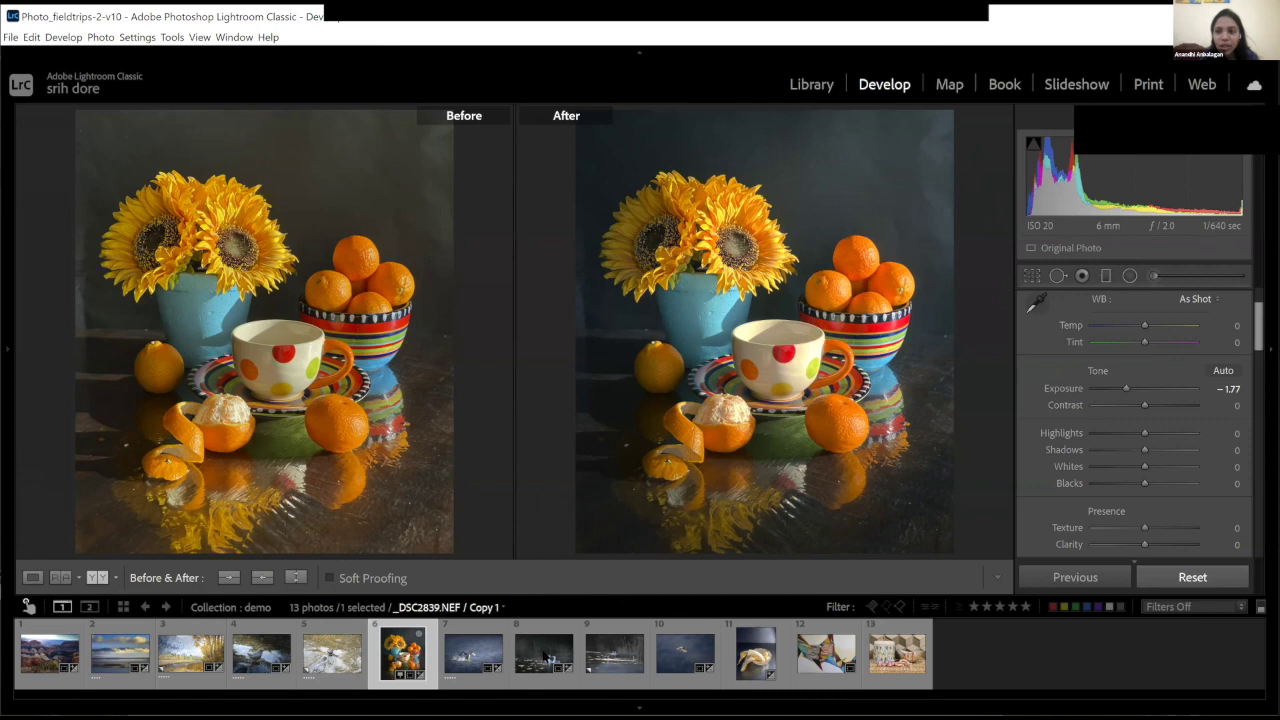
{"action": "left_click", "coordinate": [849, 640]}
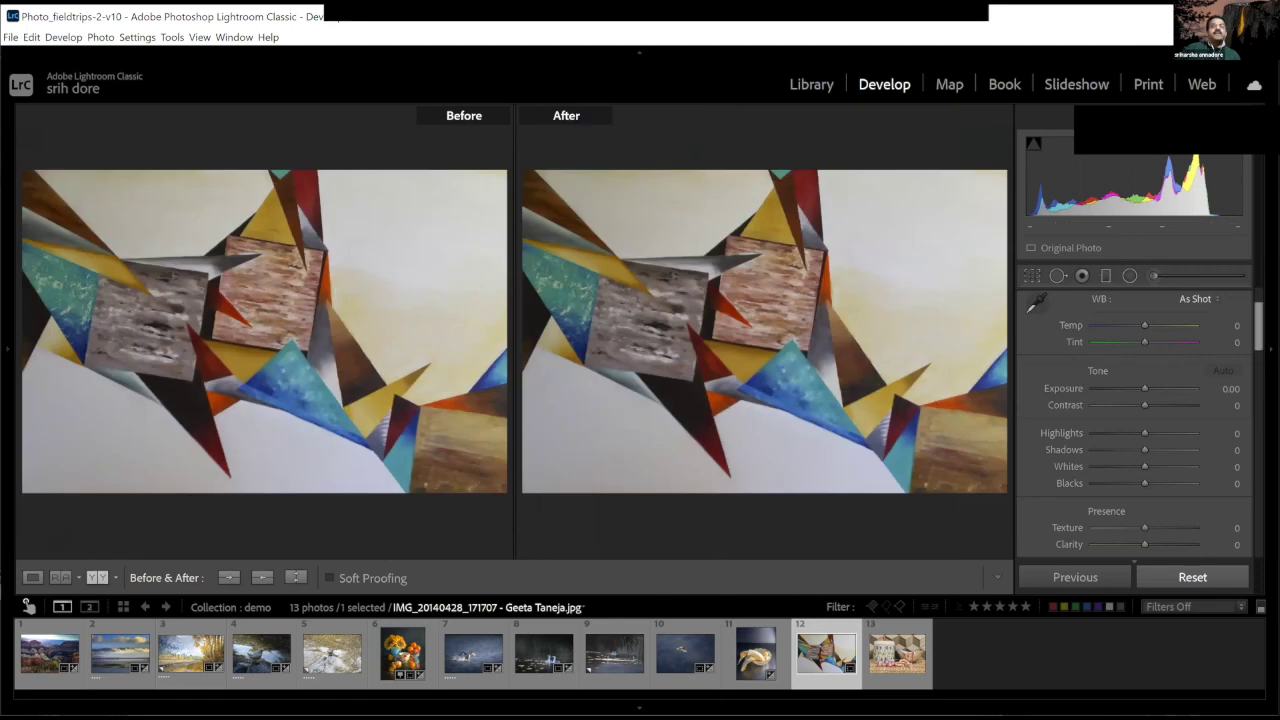
{"action": "mouse_move", "coordinate": [6, 348]}
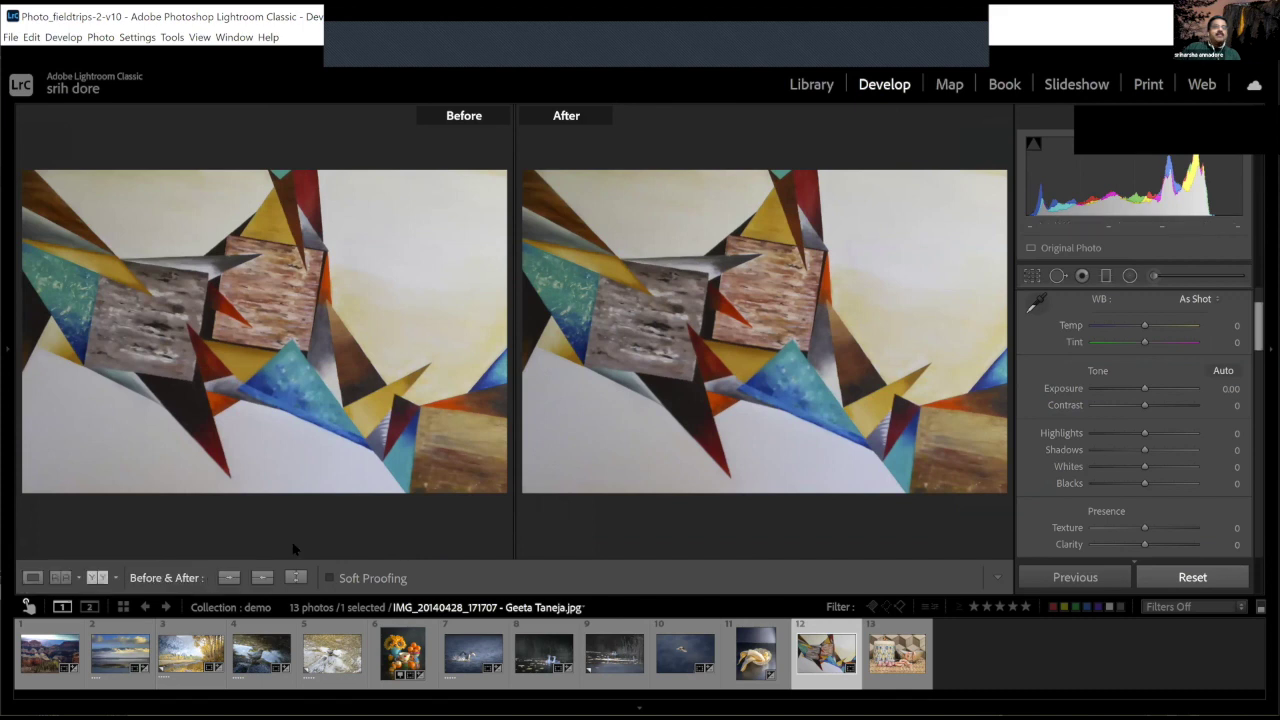
{"action": "left_click", "coordinate": [32, 578]}
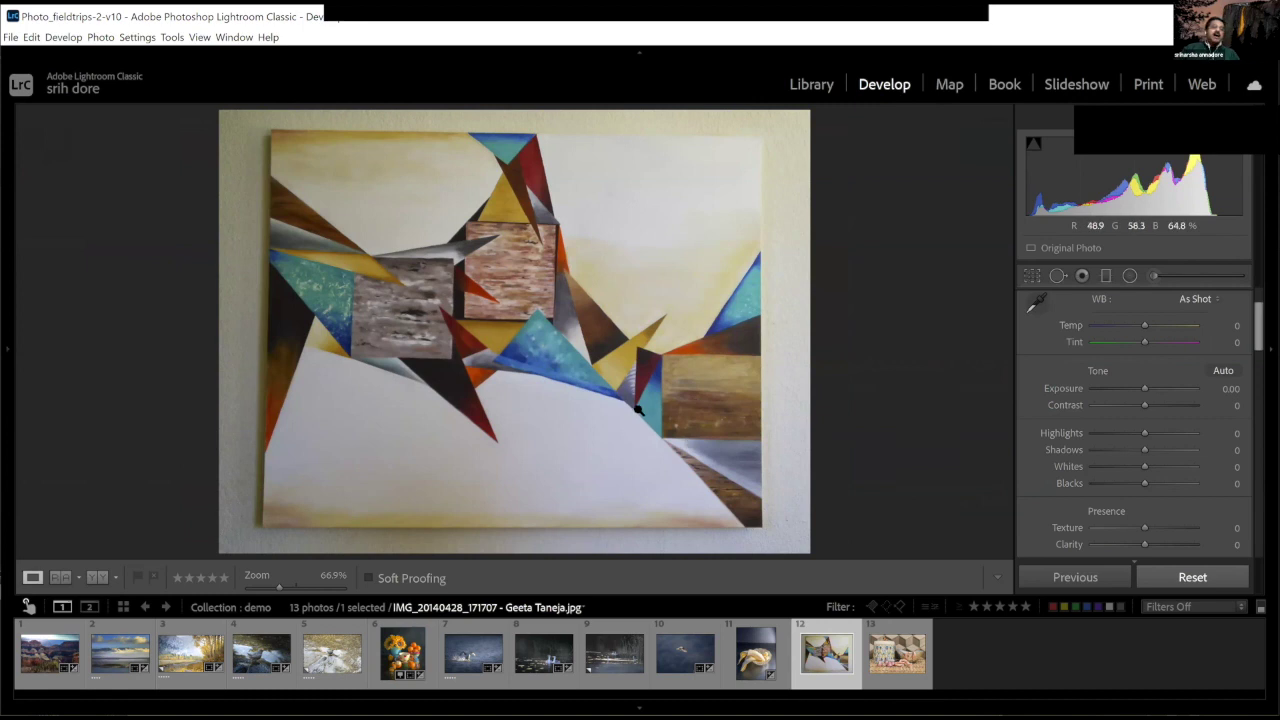
- Alternate the abstract painting photo between its tilted close crop and the full frame to compare the compositions
{"action": "key", "text": "ctrl+z"}
{"action": "left_click", "coordinate": [632, 378]}
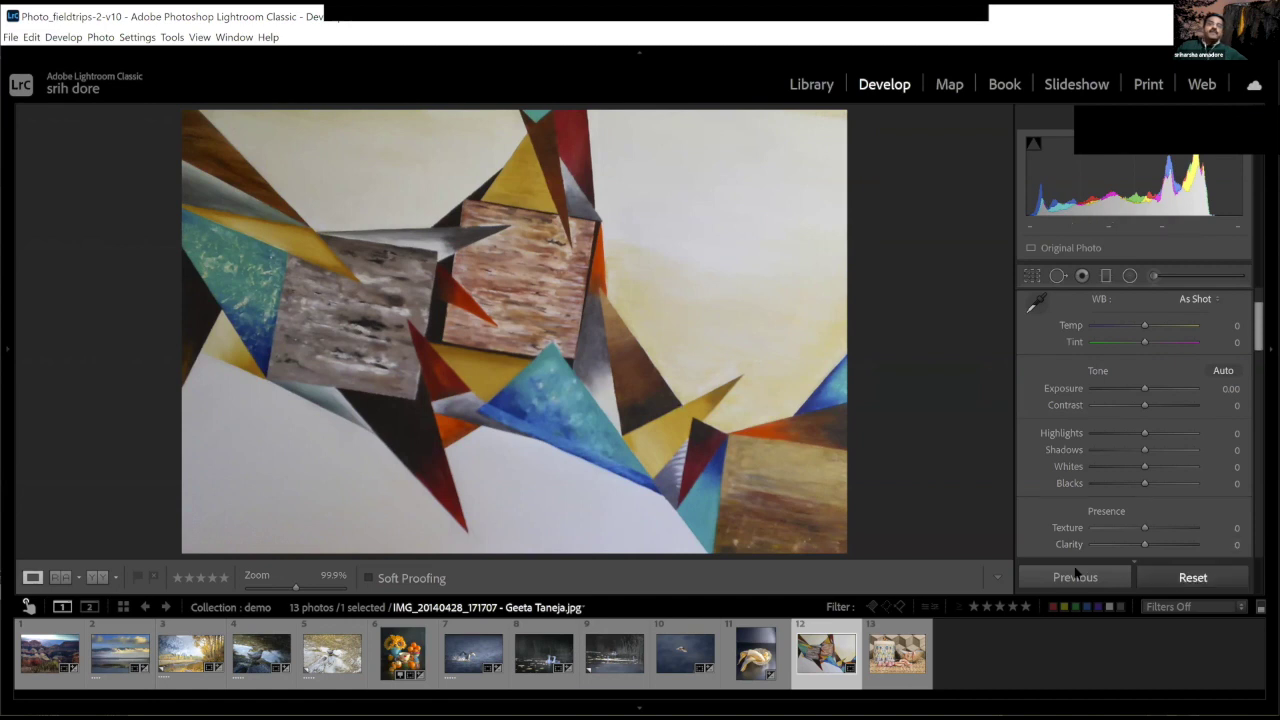
{"action": "left_click", "coordinate": [630, 392]}
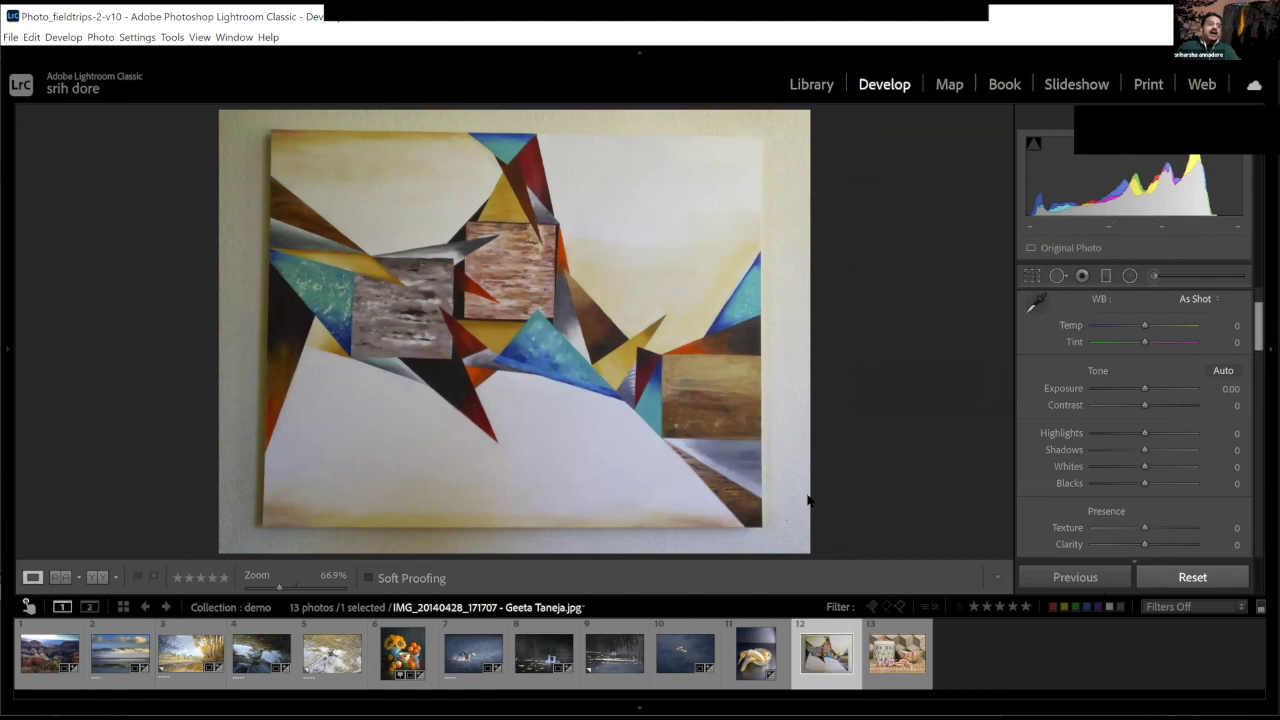
{"action": "key", "text": "ctrl+z"}
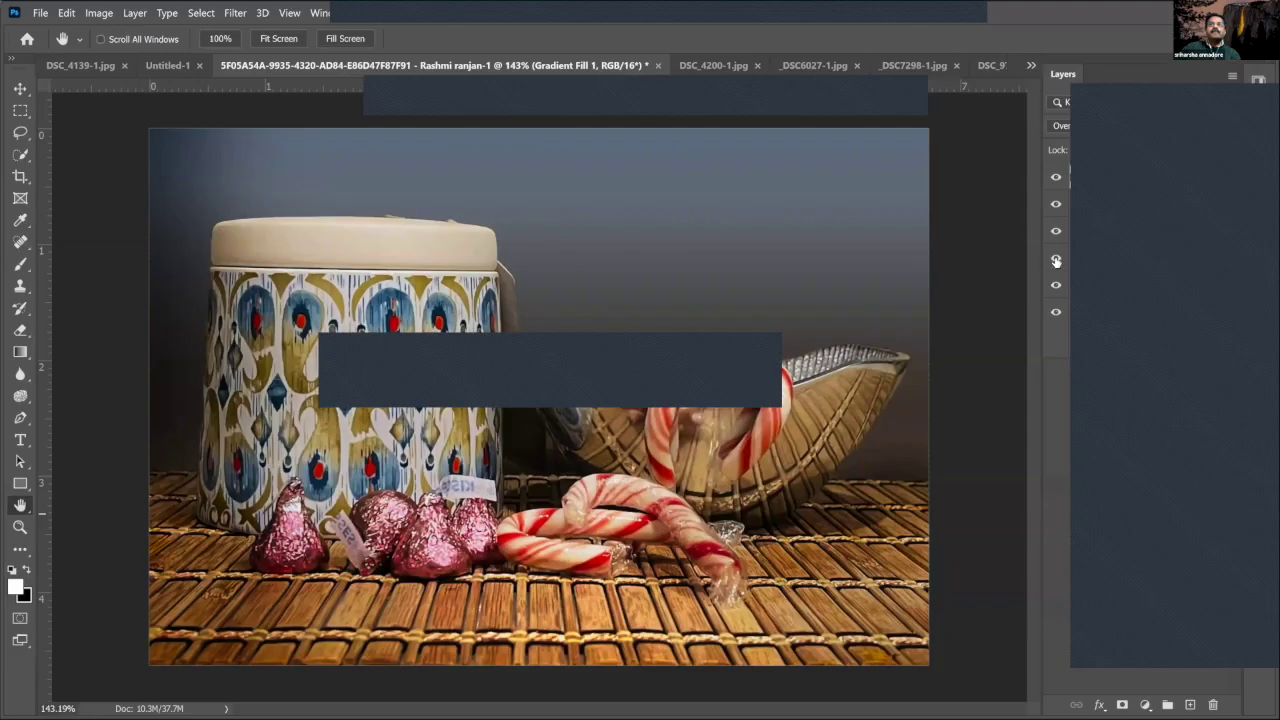
- In Photoshop, isolate the candy still-life photo layer and compare it with its layer mask disabled and enabled
{"action": "left_click", "coordinate": [1056, 260], "text": "alt"}
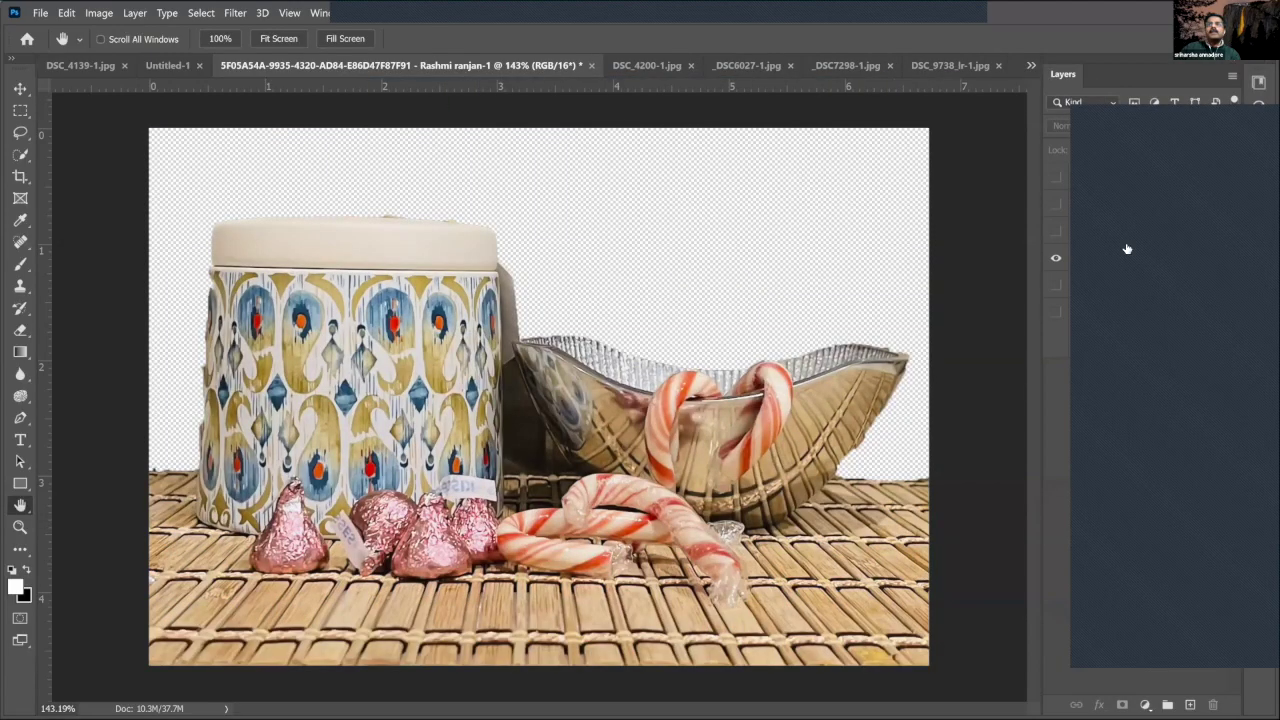
{"action": "left_click", "coordinate": [1056, 260], "text": "alt"}
{"action": "left_click", "coordinate": [1056, 260], "text": "alt"}
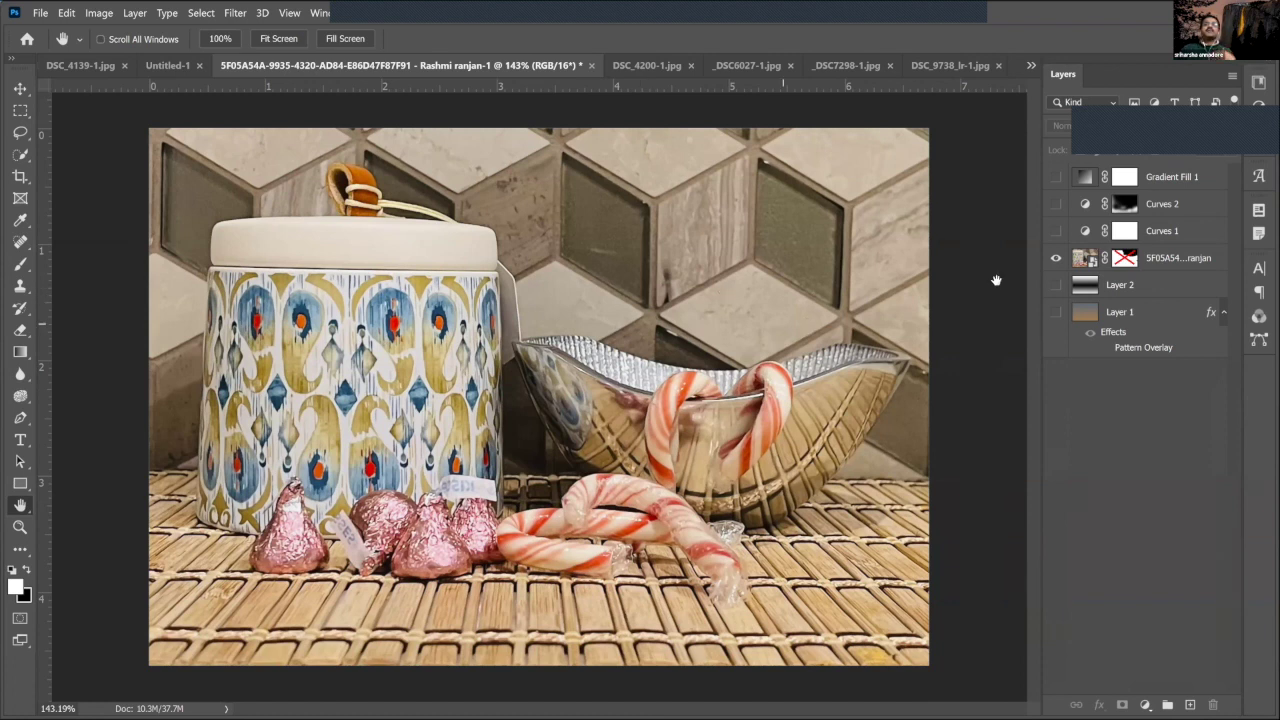
{"action": "left_click", "coordinate": [1118, 261]}
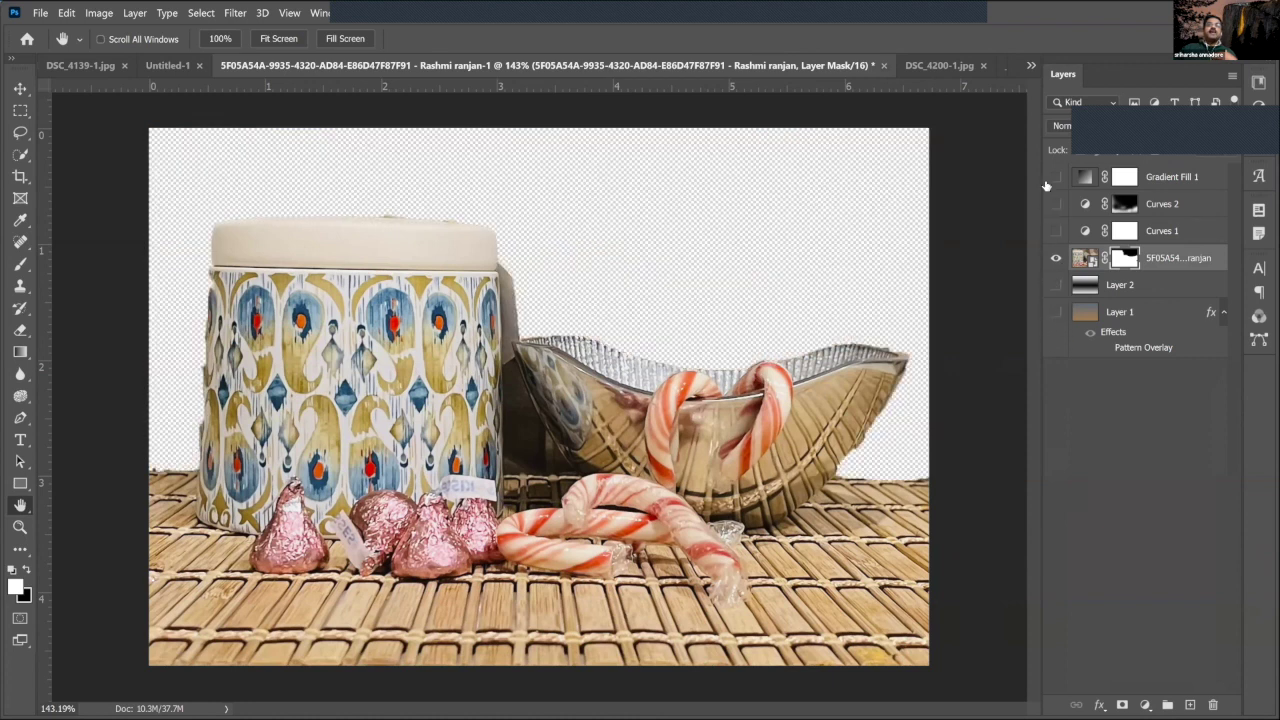
- Restore the visibility of all layers in the candy still life
{"action": "key", "text": "ctrl+z"}
{"action": "key", "text": "ctrl+z"}
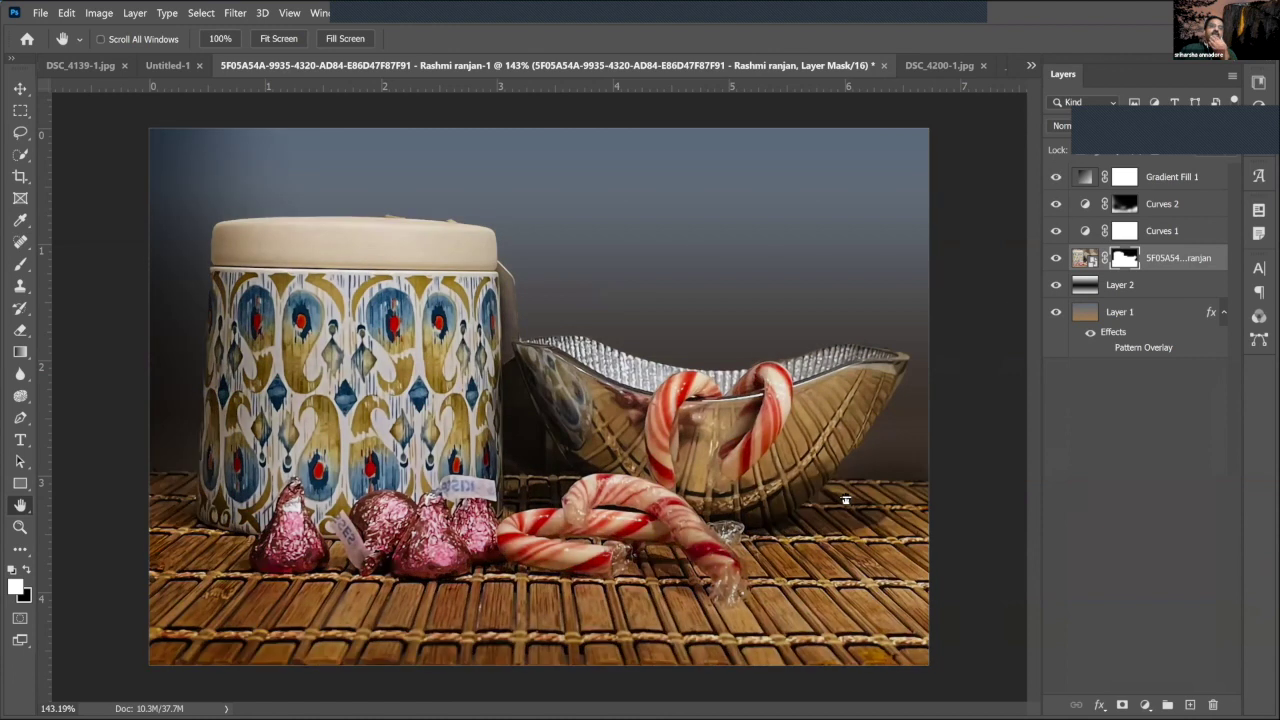
{"action": "key", "text": "ctrl+z"}
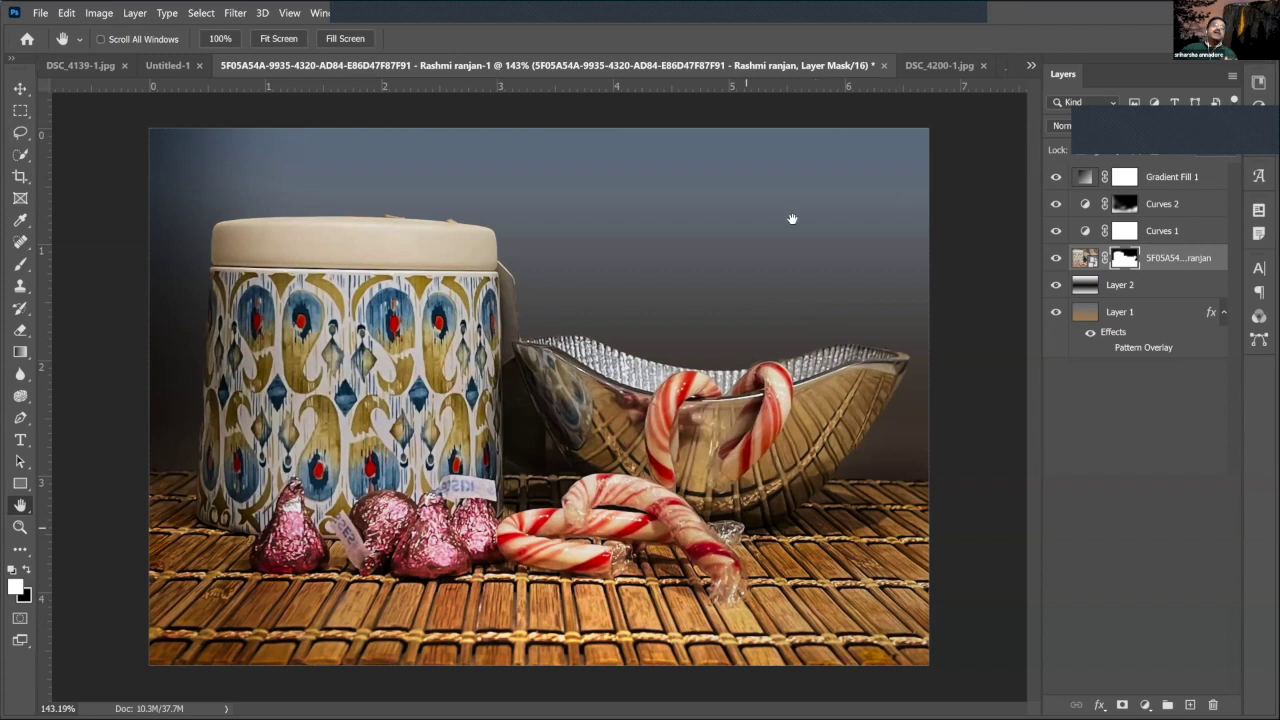
- Compare the still life without and with Gradient Fill 1, Curves 2 and Curves 1, one layer at a time
{"action": "left_click", "coordinate": [1058, 182]}
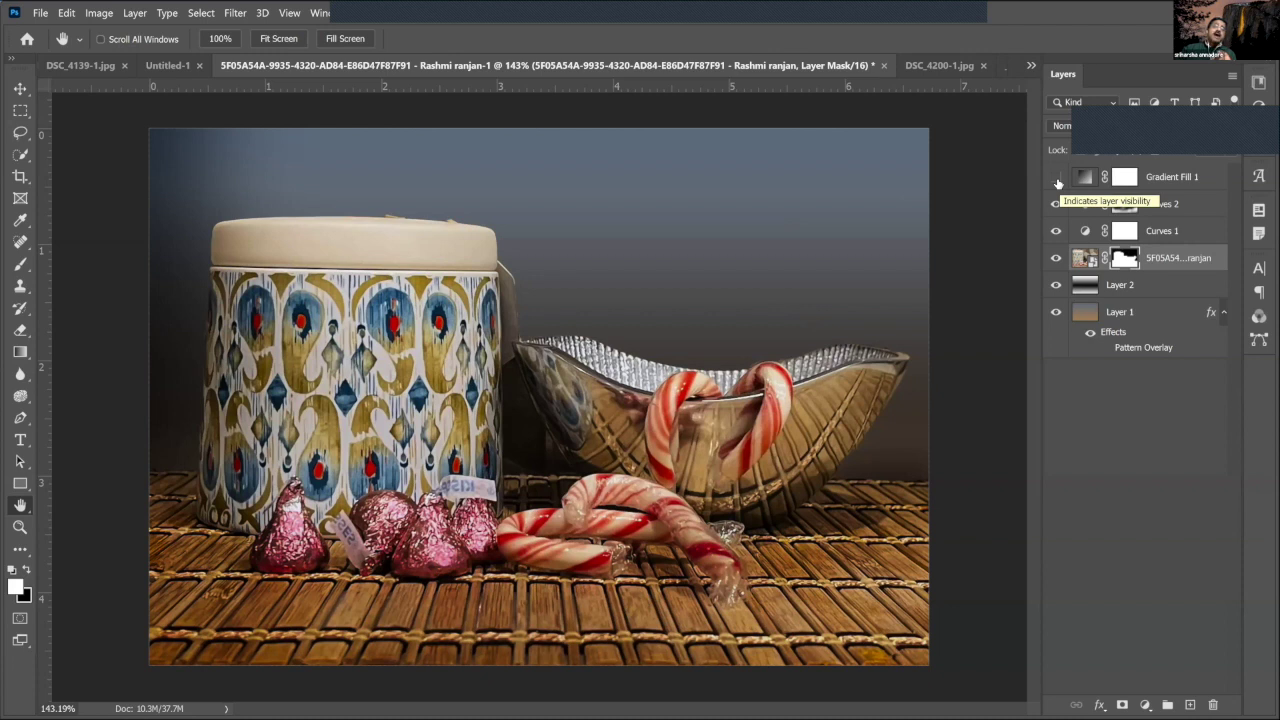
{"action": "left_click", "coordinate": [1058, 182]}
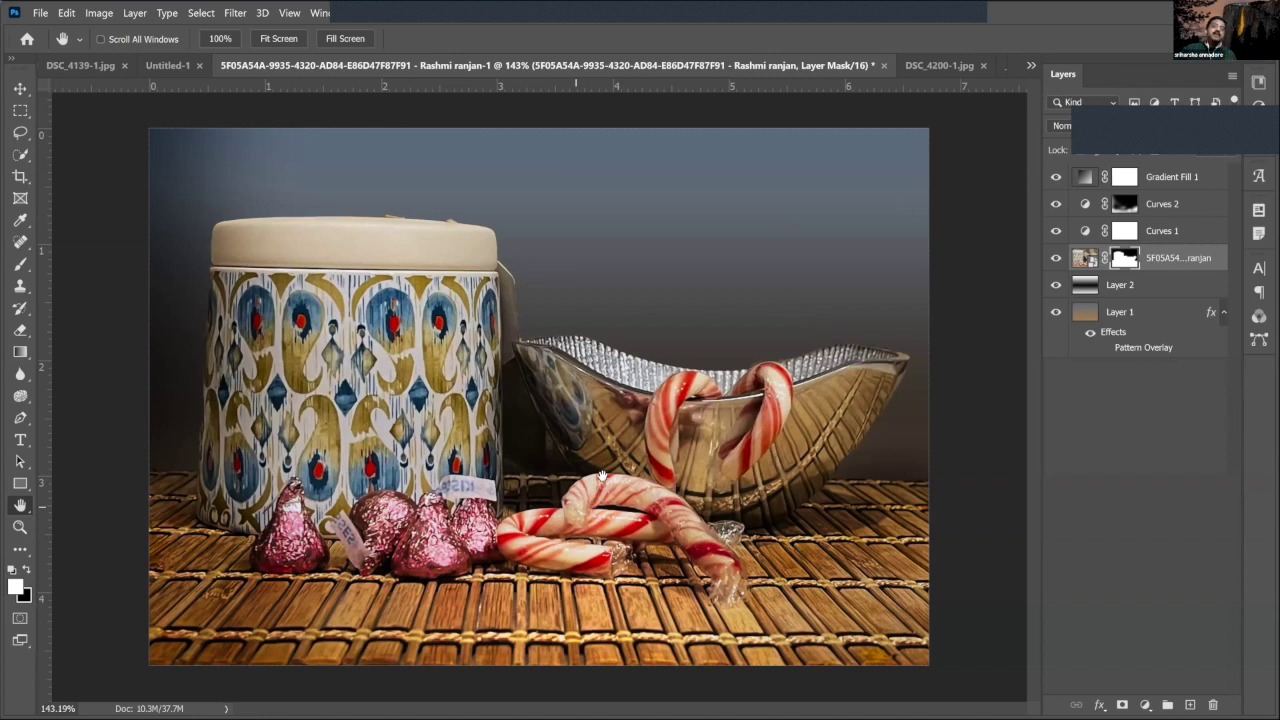
{"action": "left_click", "coordinate": [1058, 205]}
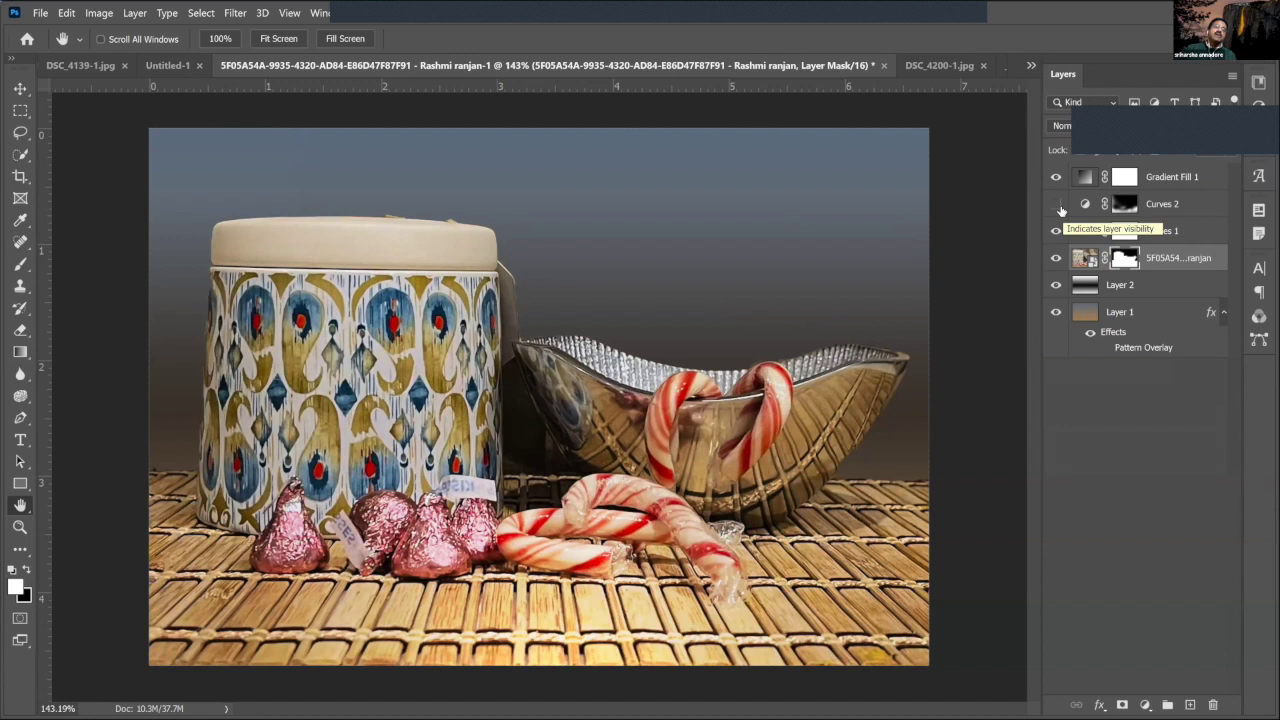
{"action": "left_click", "coordinate": [1058, 205]}
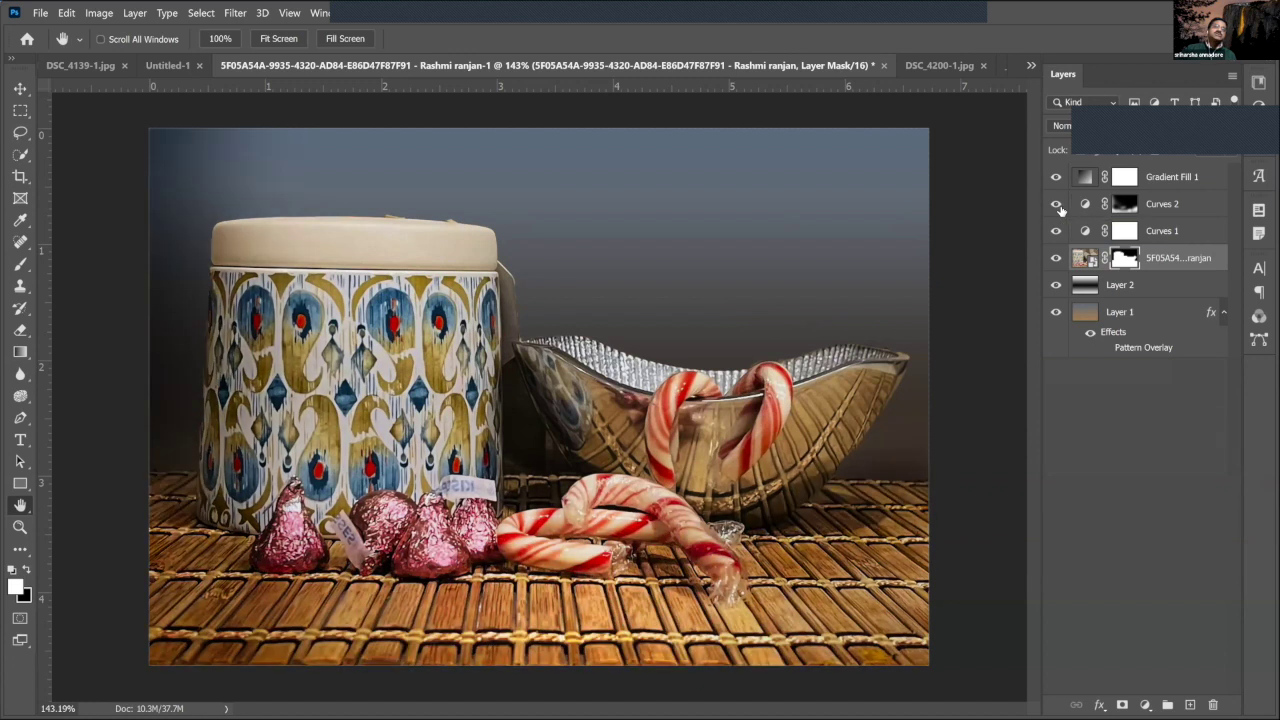
{"action": "left_click", "coordinate": [1056, 236]}
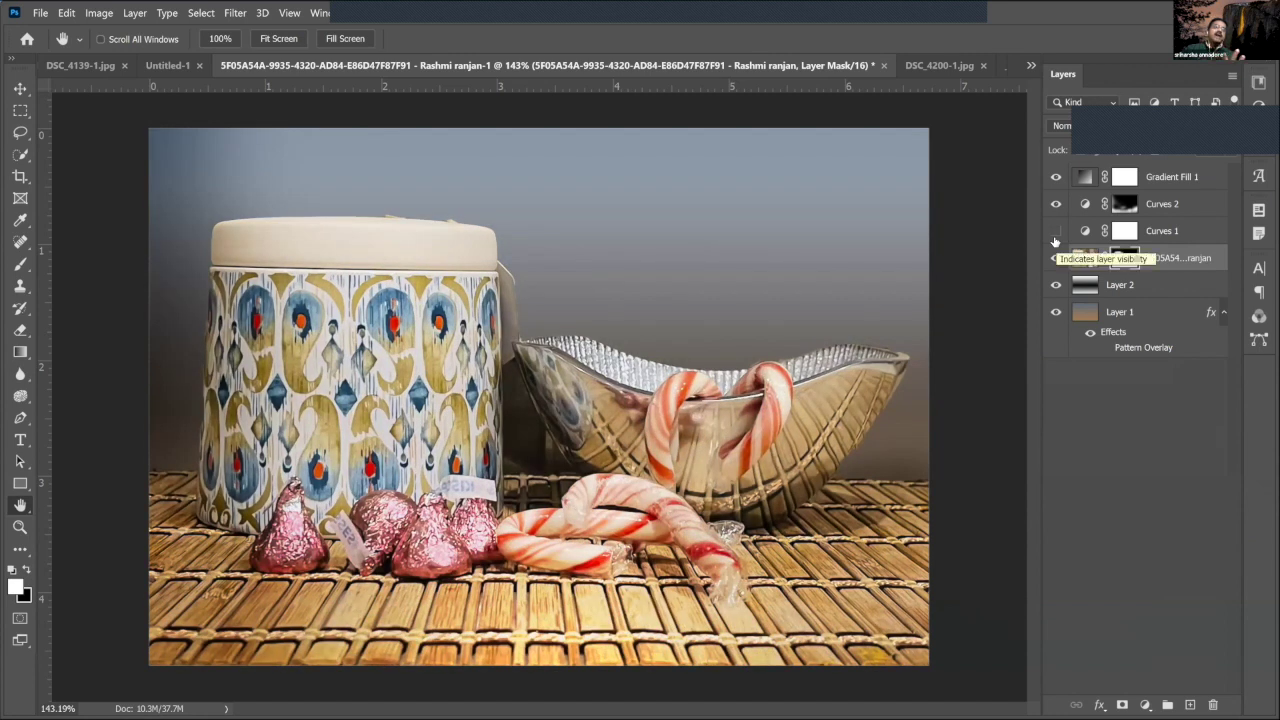
{"action": "left_click", "coordinate": [1055, 240]}
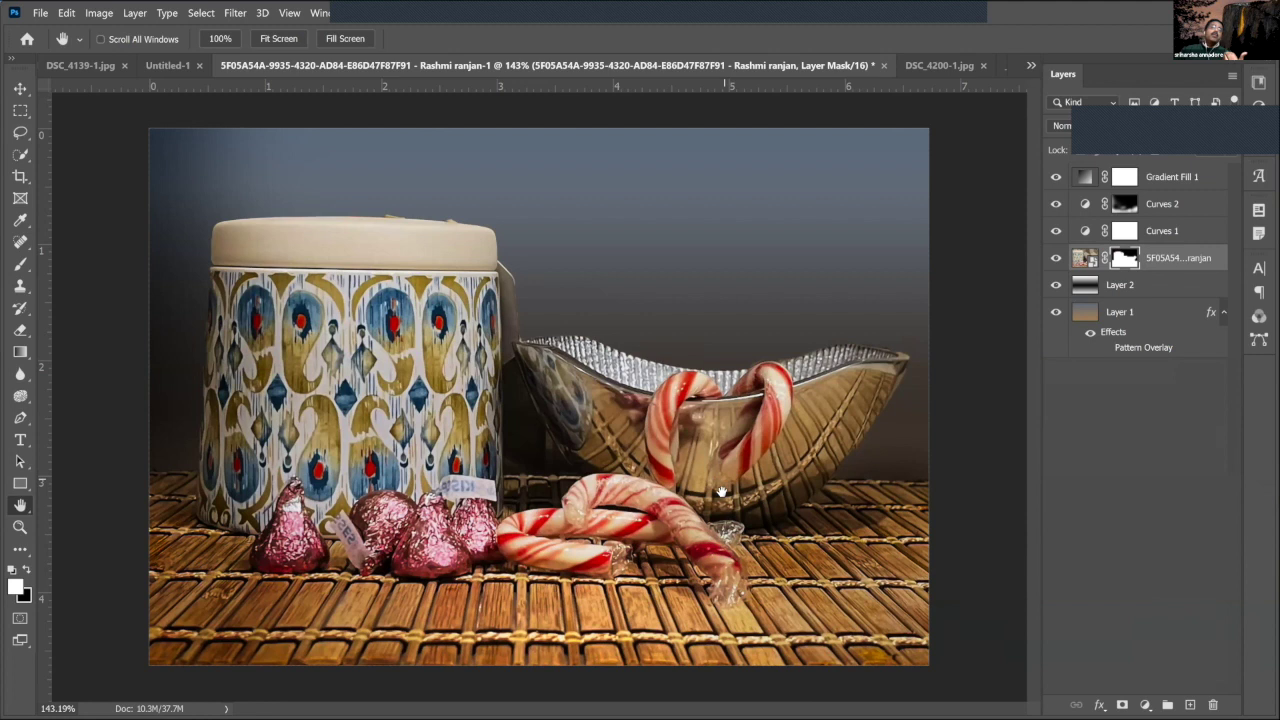
- Check what the background layers Layer 1 and Layer 2 contribute by toggling their visibility
{"action": "left_click", "coordinate": [1055, 314]}
{"action": "left_click", "coordinate": [1055, 314]}
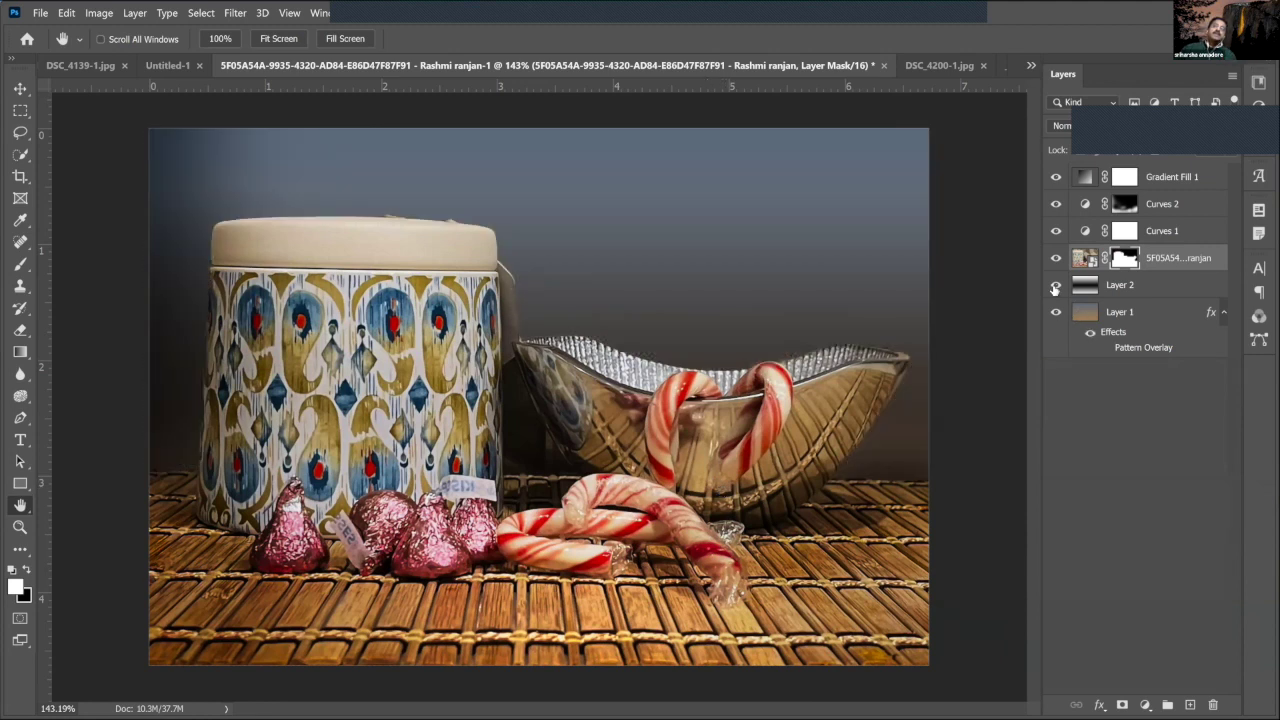
{"action": "left_click", "coordinate": [1055, 287]}
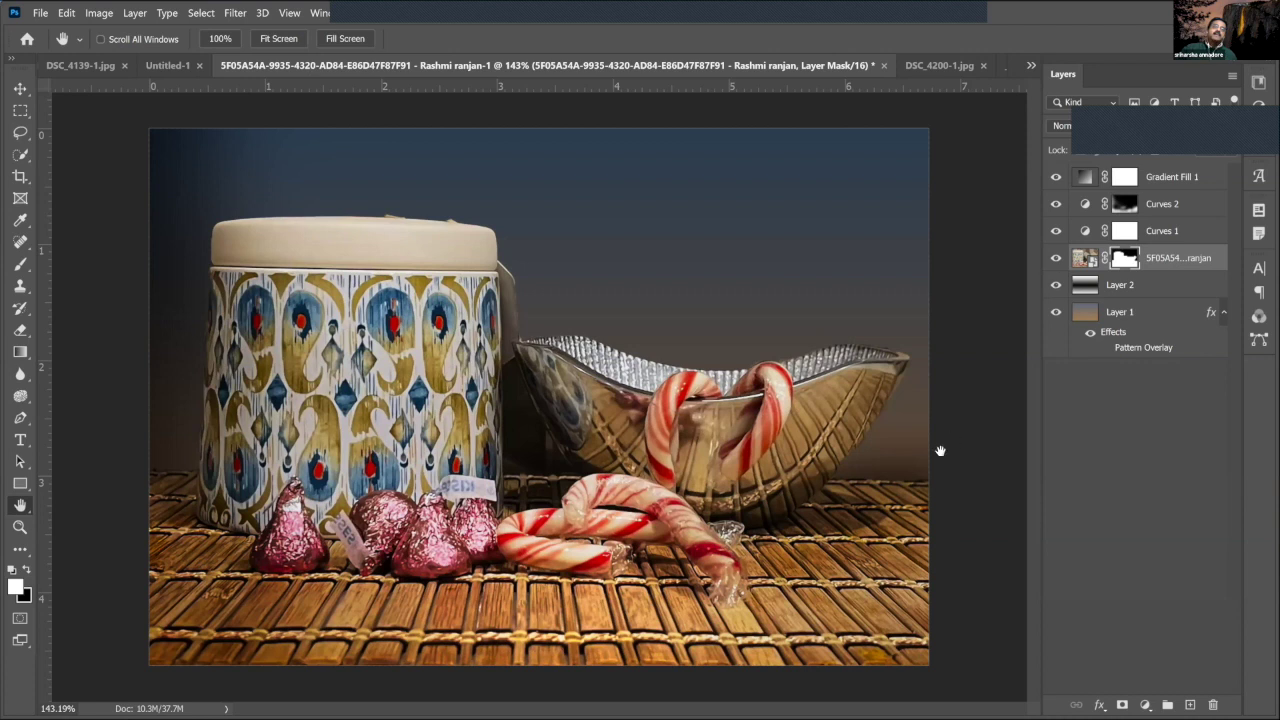